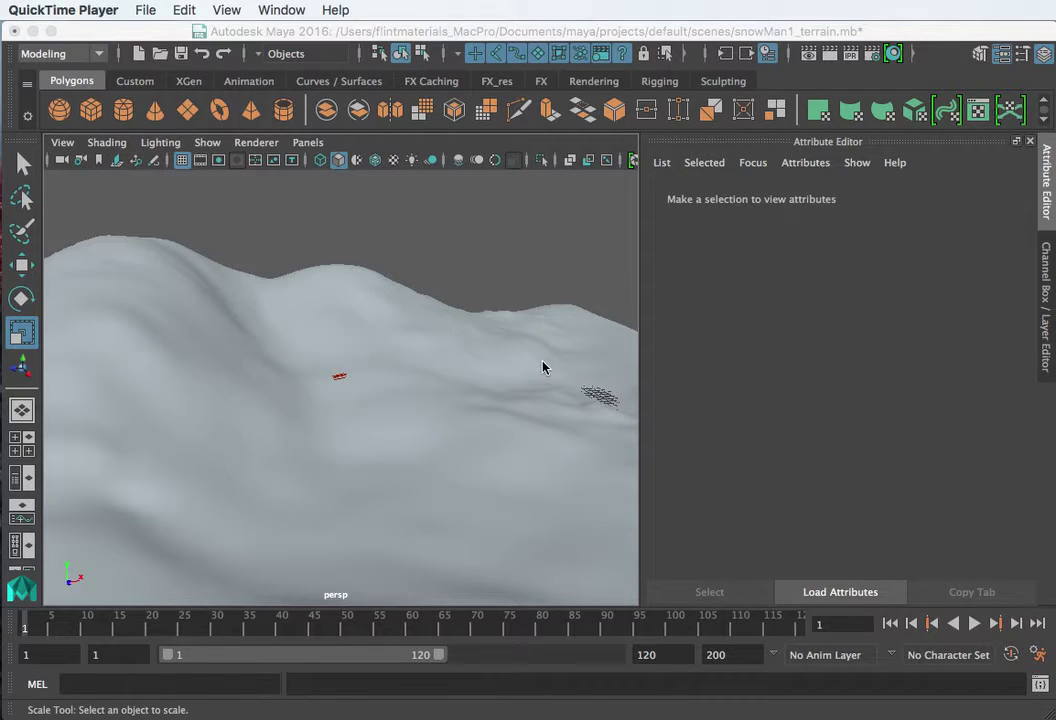
- Create a polygon sphere and raise it above the terrain to Translate Y 6.201
{"action": "left_click_drag", "start_coordinate": [543, 367], "coordinate": [394, 396], "text": "alt"}
{"action": "right_click_drag", "start_coordinate": [394, 396], "coordinate": [455, 424], "text": "alt"}
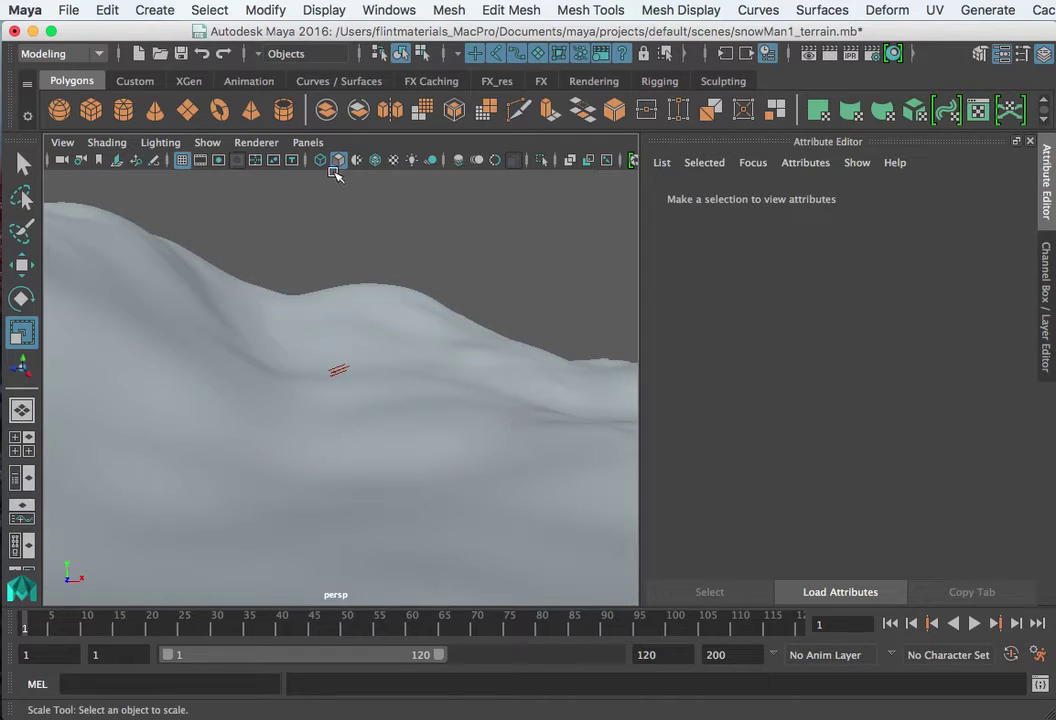
{"action": "left_click", "coordinate": [64, 113]}
{"action": "key", "text": "w"}
{"action": "left_click_drag", "start_coordinate": [342, 418], "coordinate": [344, 349]}
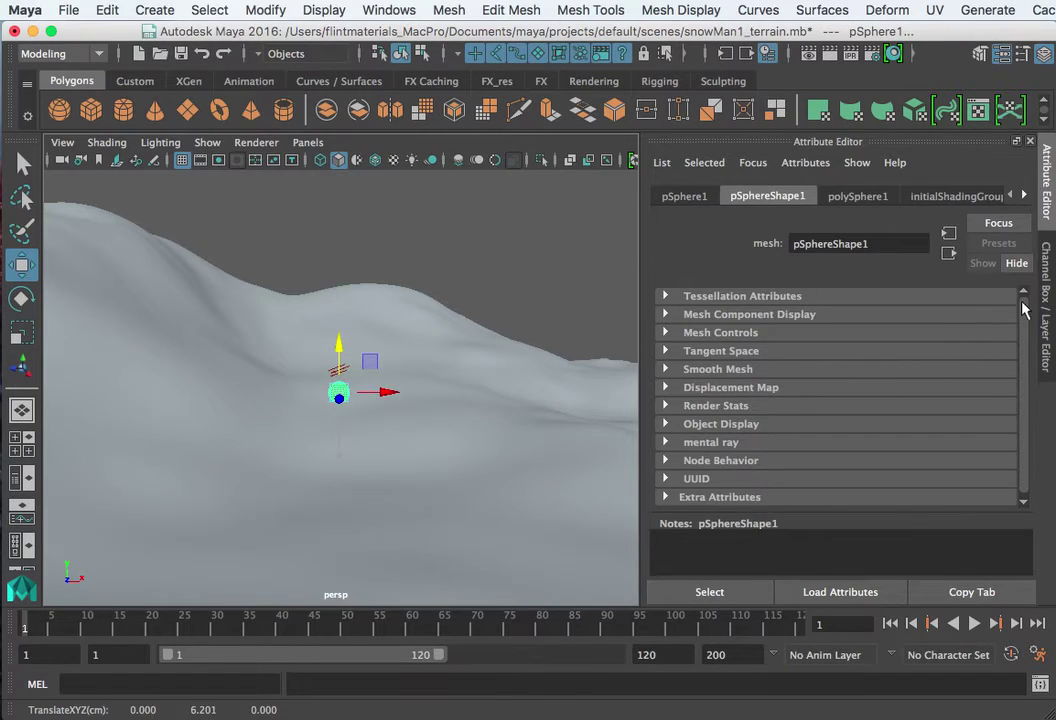
- Set the sphere's Radius to 1.5 in the Channel Box
{"action": "key", "text": "ctrl+a"}
{"action": "double_click", "coordinate": [981, 417]}
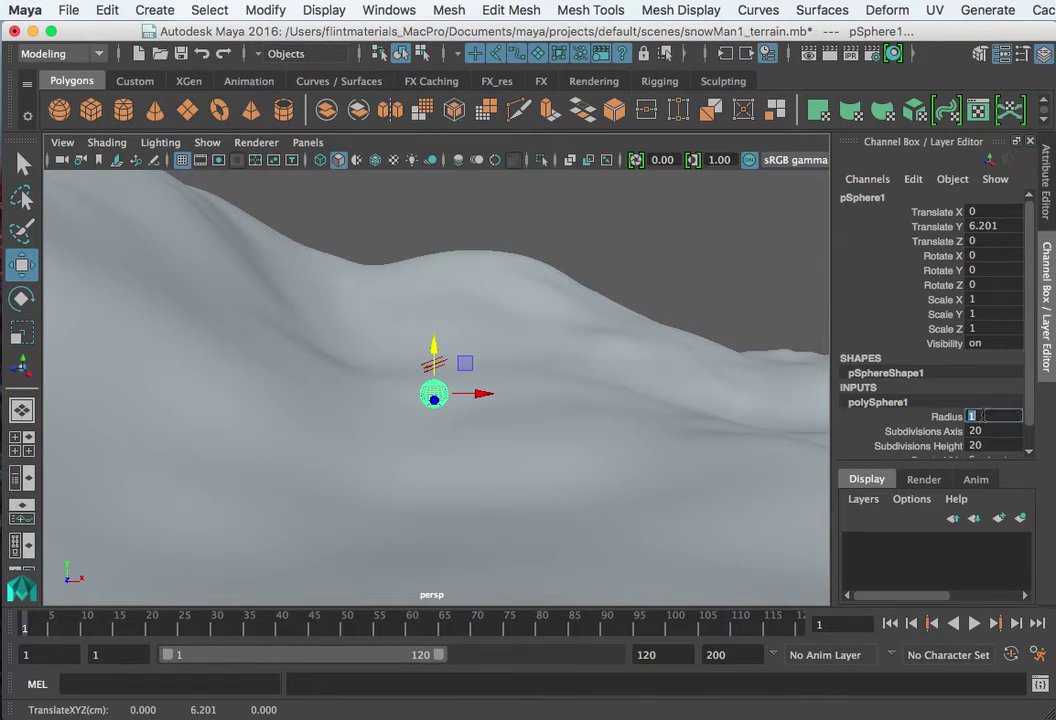
{"action": "type", "text": "1.5"}
{"action": "key", "text": "Return"}
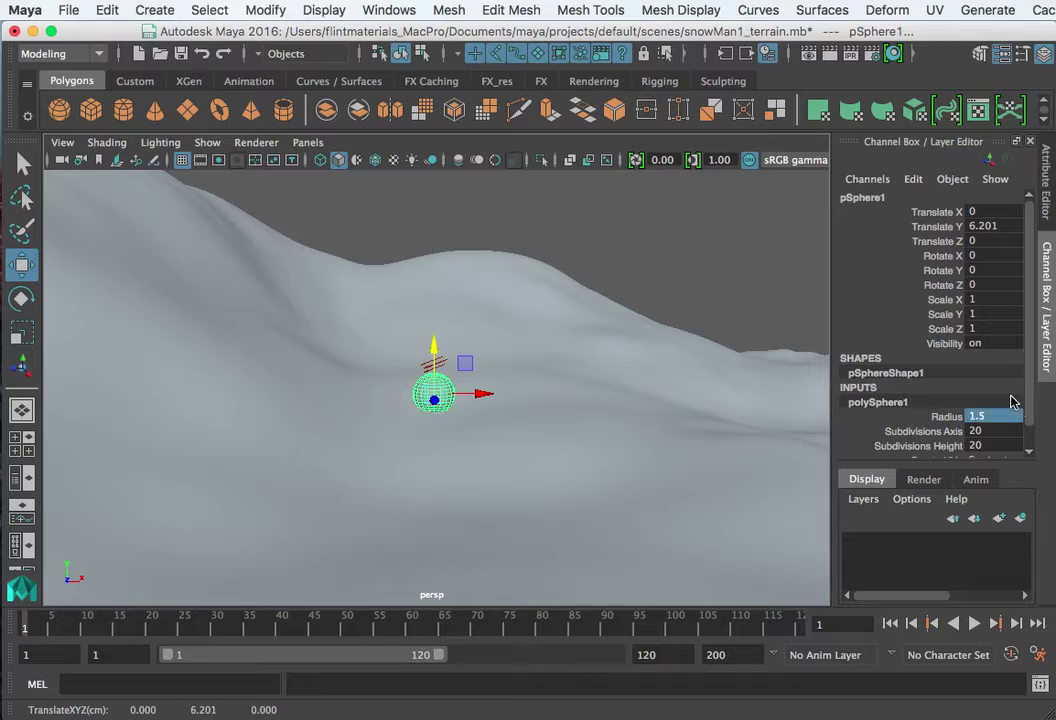
{"action": "scroll", "coordinate": [700, 465], "scroll_direction": "up", "scroll_amount": 8}
{"action": "scroll", "coordinate": [423, 420], "scroll_direction": "up", "scroll_amount": 2}
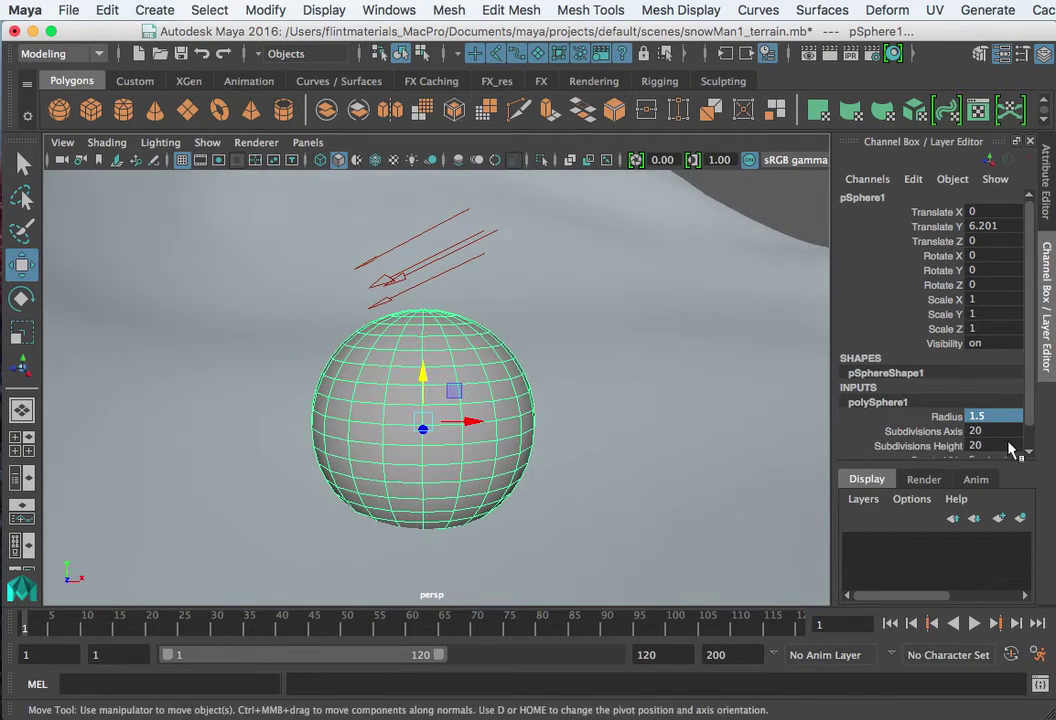
- Brush pSphere1 with the Sculpt Tool into rough lumps, smoothing some areas with Shift
{"action": "left_click", "coordinate": [570, 10]}
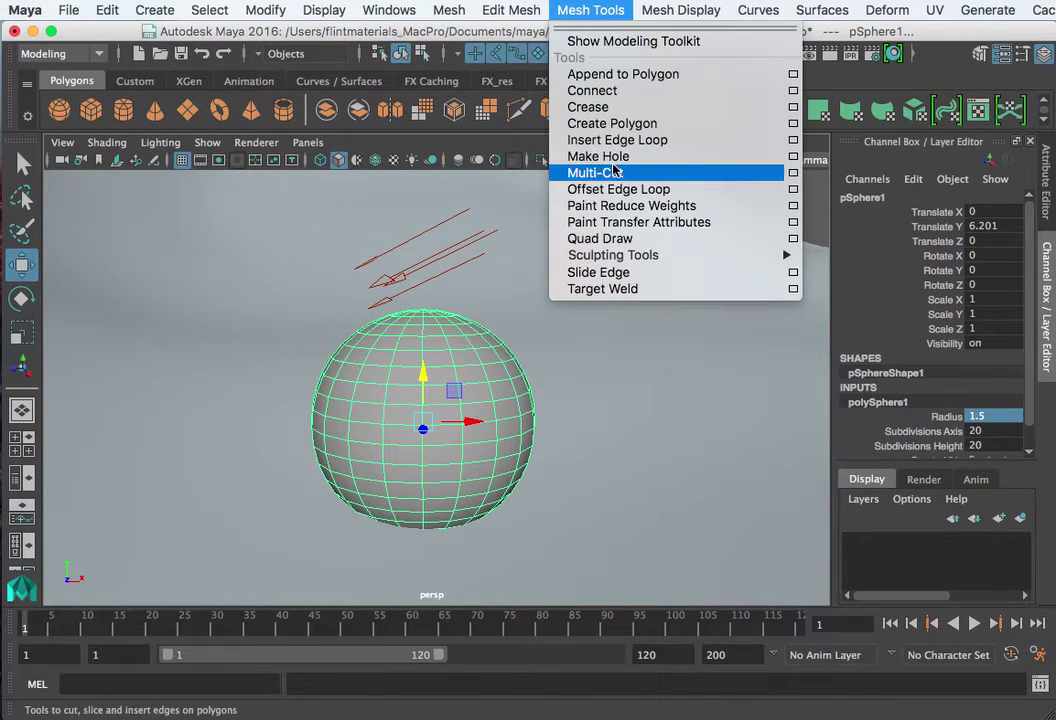
{"action": "mouse_move", "coordinate": [641, 262]}
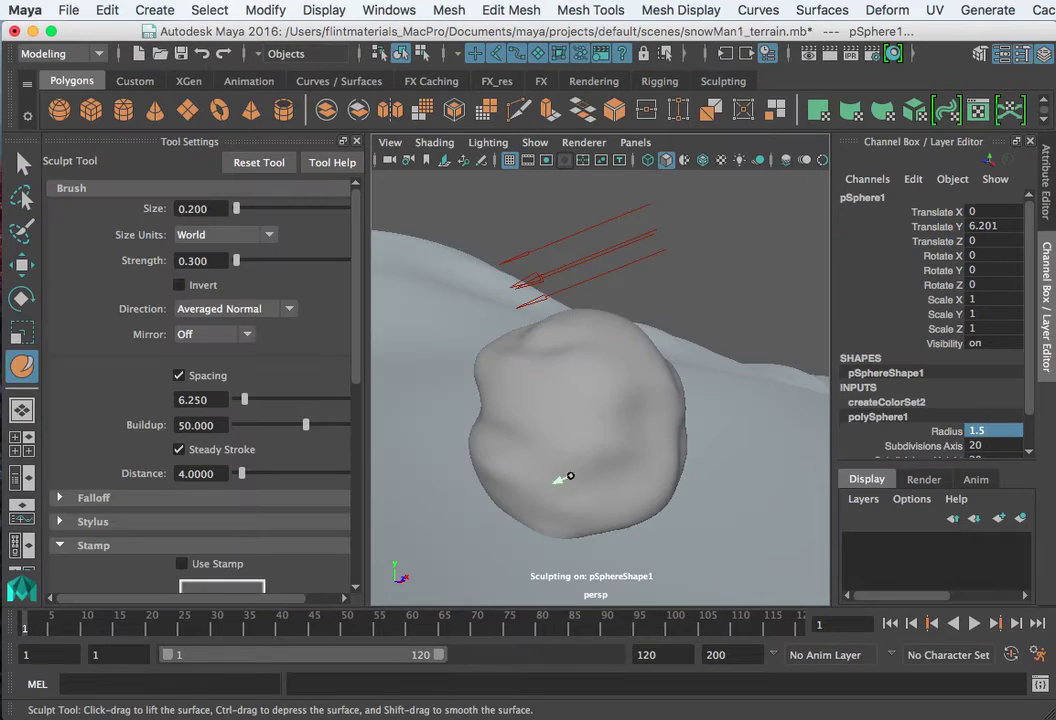
{"action": "left_click_drag", "start_coordinate": [608, 384], "coordinate": [608, 415], "text": "alt"}
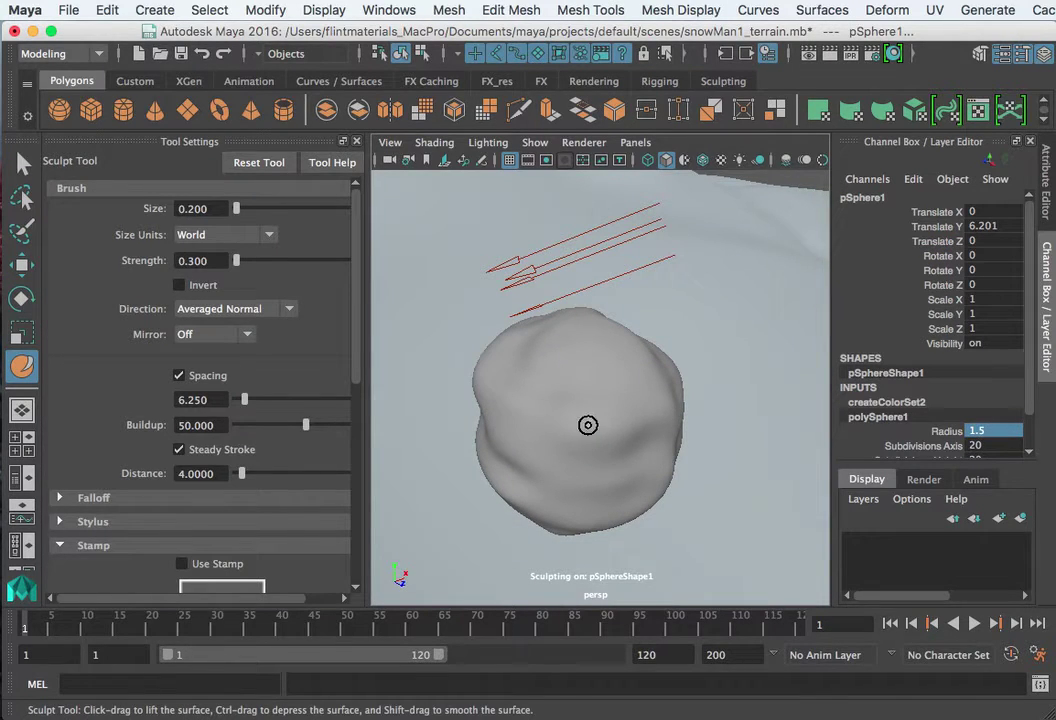
{"action": "key", "text": "shift"}
{"action": "mouse_move", "coordinate": [565, 456]}
{"action": "left_mouse_down", "text": "alt"}
{"action": "mouse_move", "coordinate": [648, 427]}
{"action": "mouse_move", "coordinate": [698, 424]}
{"action": "mouse_move", "coordinate": [636, 429]}
{"action": "left_mouse_up", "text": "alt"}
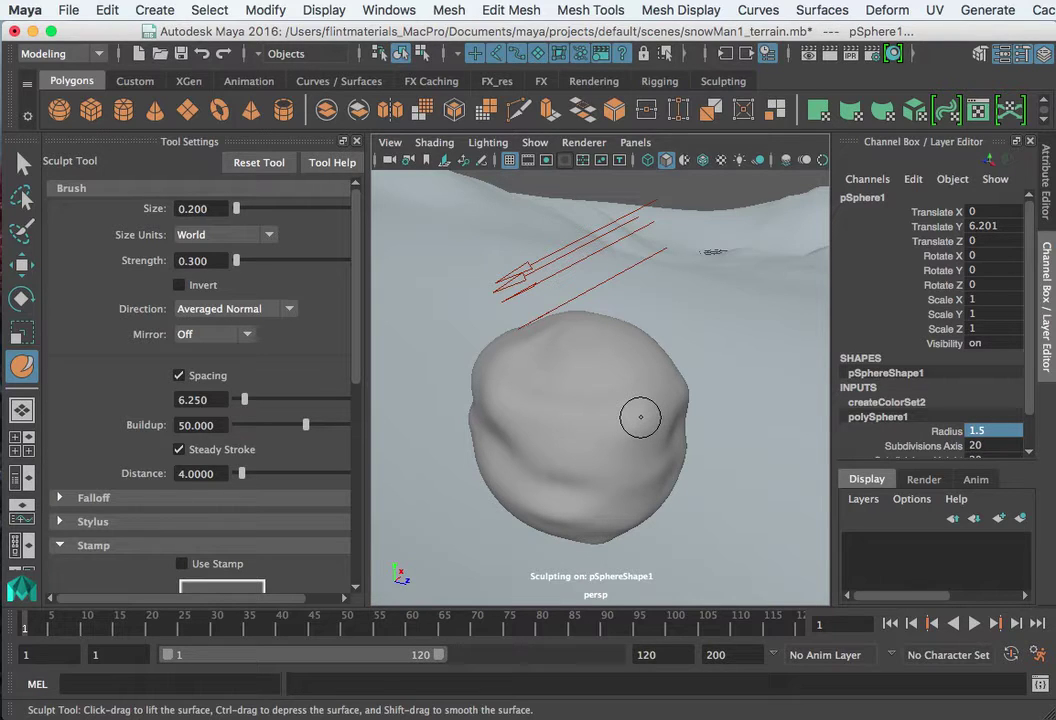
{"action": "left_click_drag", "start_coordinate": [629, 420], "coordinate": [563, 450], "text": "alt"}
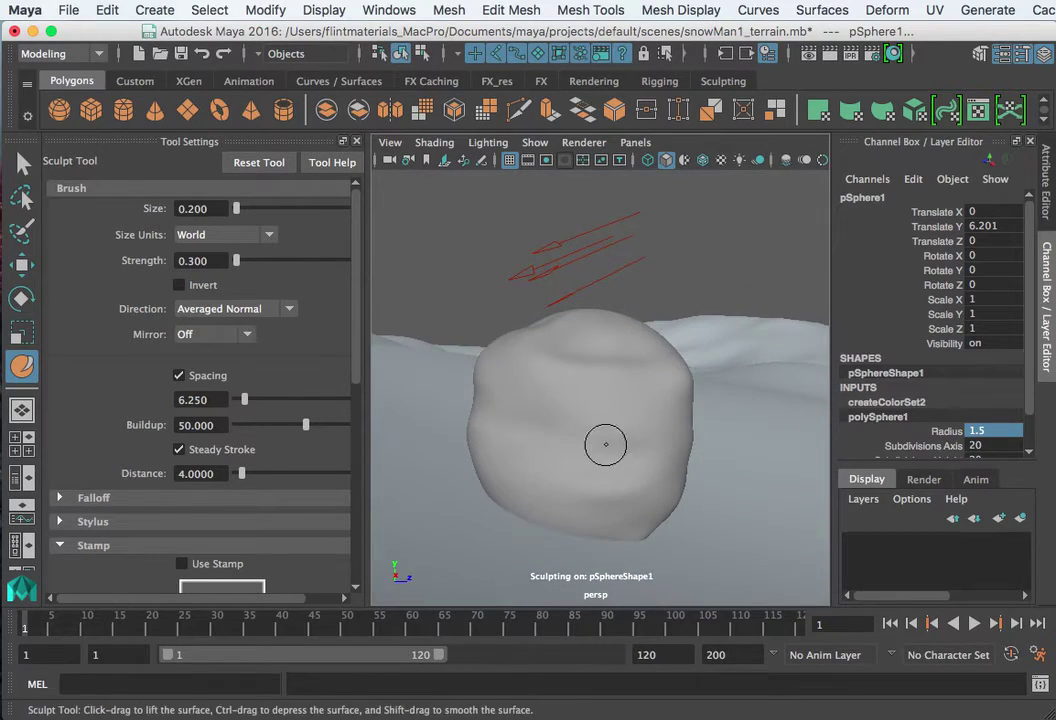
{"action": "middle_click_drag", "start_coordinate": [603, 441], "coordinate": [600, 403], "text": "alt"}
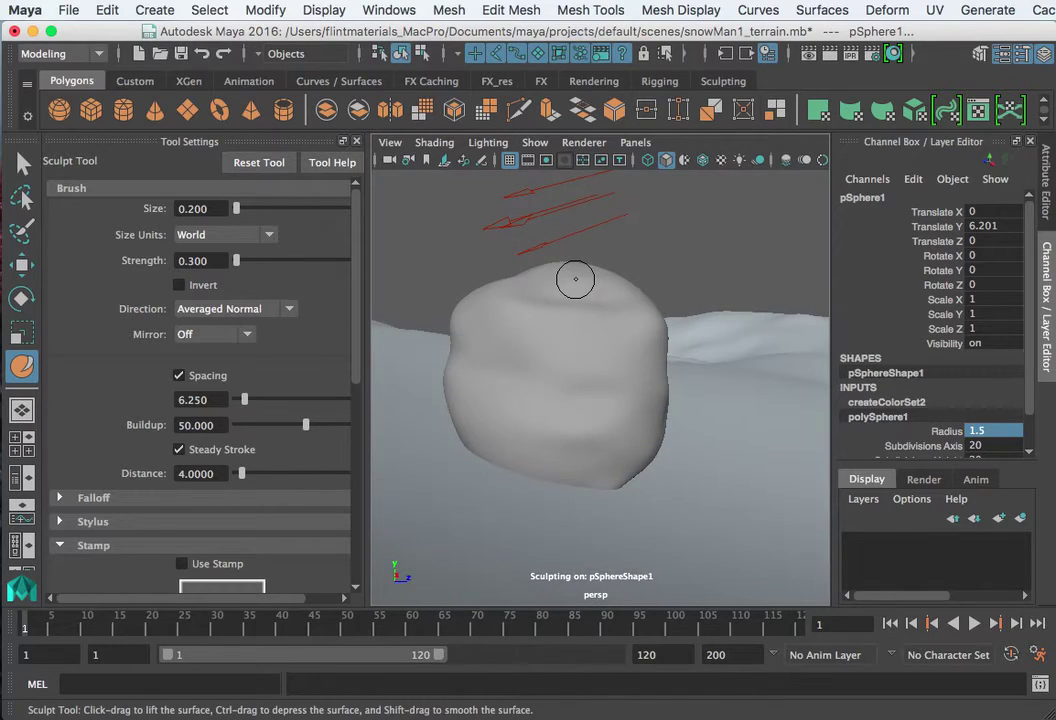
- Leave sculpting with Q and assign a new Blinn material to pSphere1
{"action": "right_click", "coordinate": [573, 278]}
{"action": "key", "text": "q"}
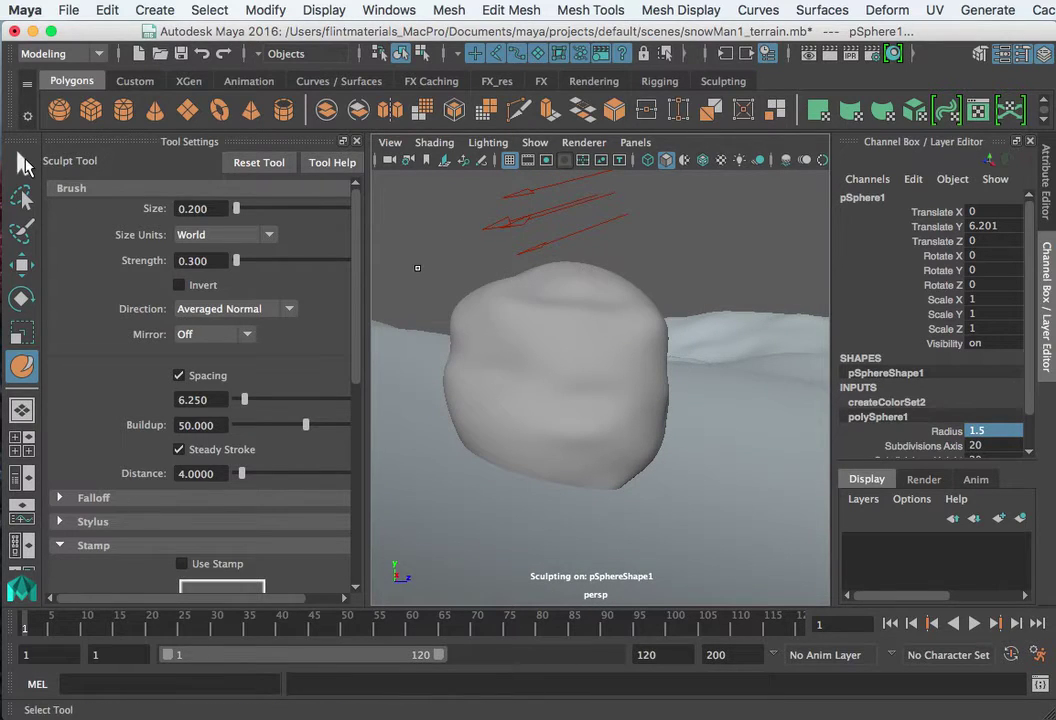
{"action": "right_click", "coordinate": [579, 283]}
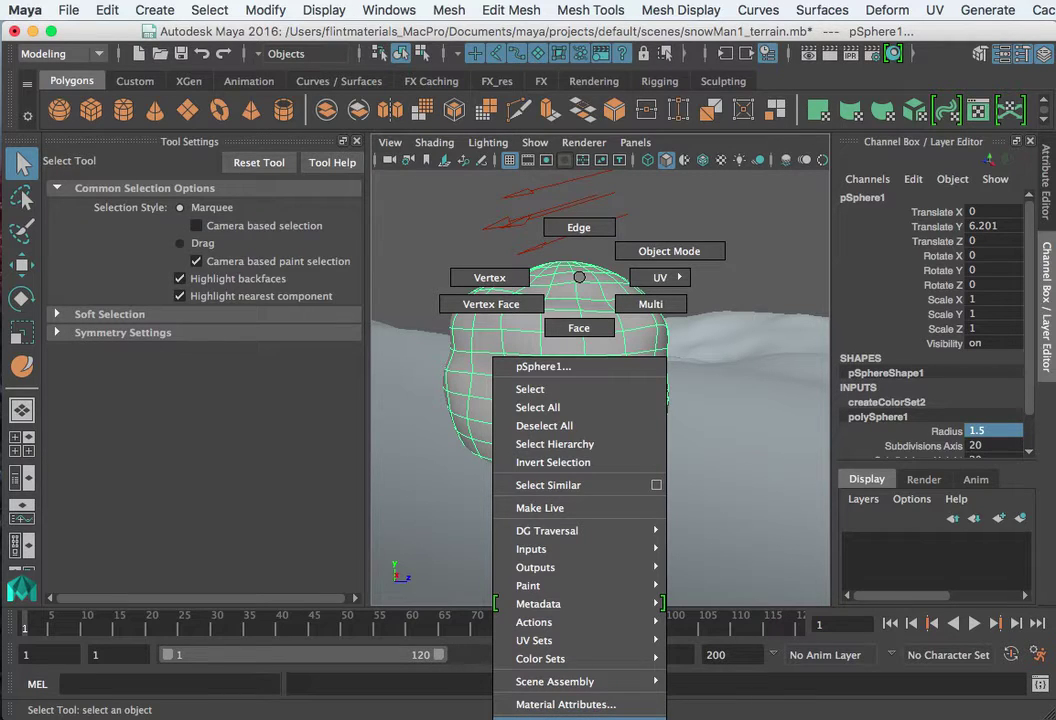
{"action": "right_click", "coordinate": [579, 211]}
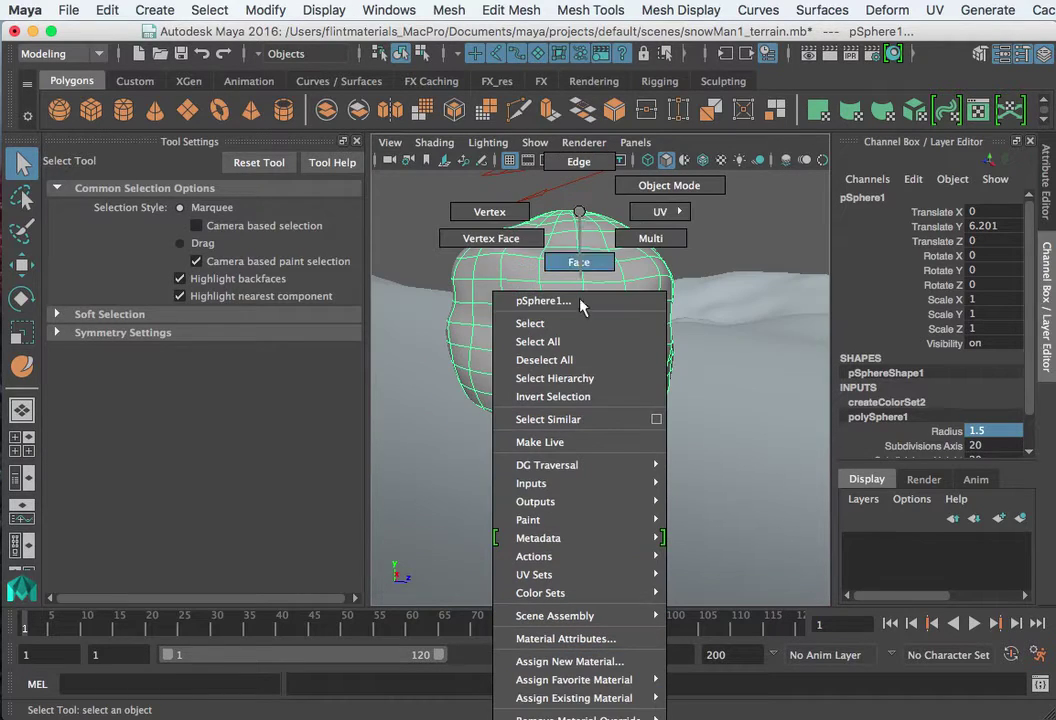
{"action": "left_click", "coordinate": [580, 661]}
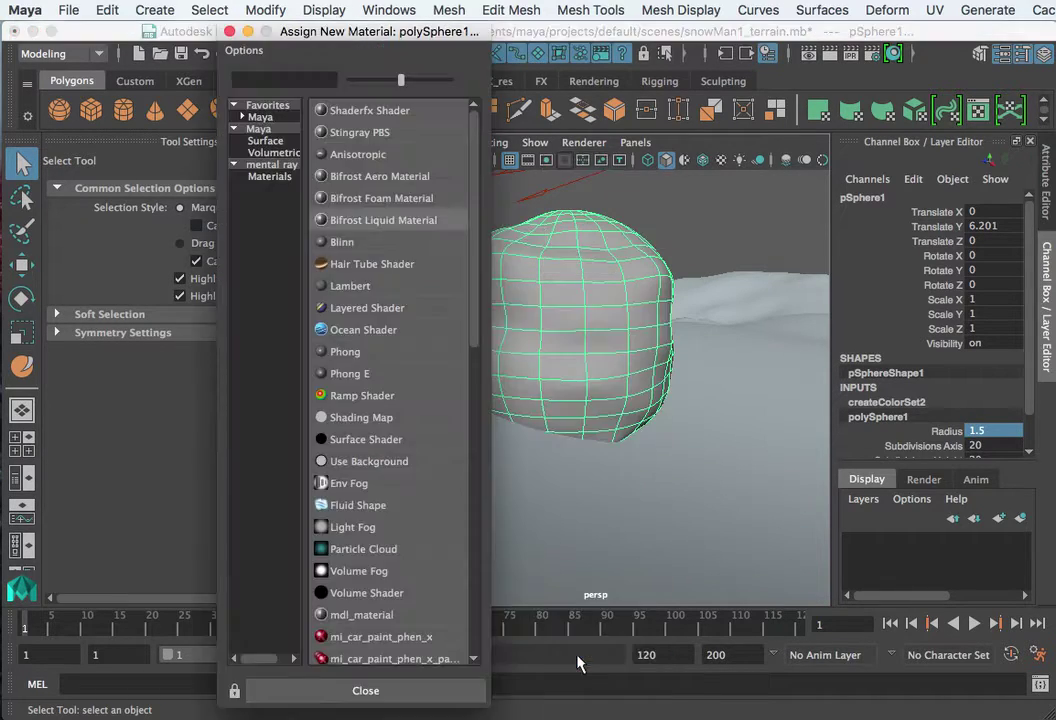
{"action": "left_click", "coordinate": [335, 243]}
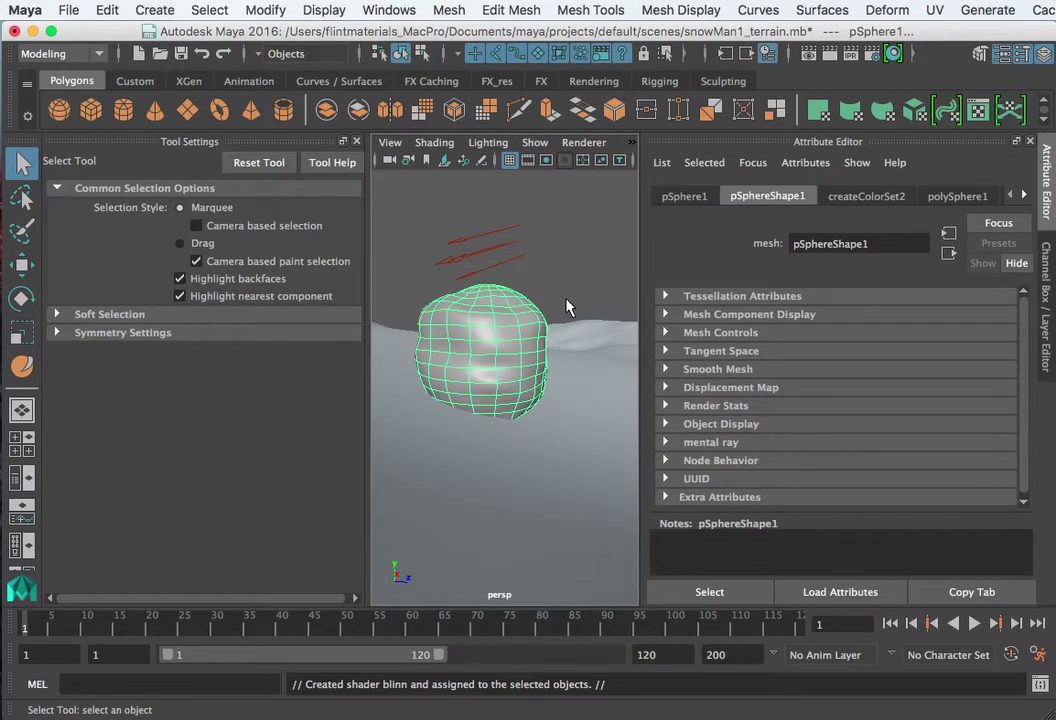
- Reframe the view and select the snowball sphere instead of the terrain
{"action": "scroll", "coordinate": [582, 299], "scroll_direction": "up", "scroll_amount": 3}
{"action": "left_click", "coordinate": [587, 432]}
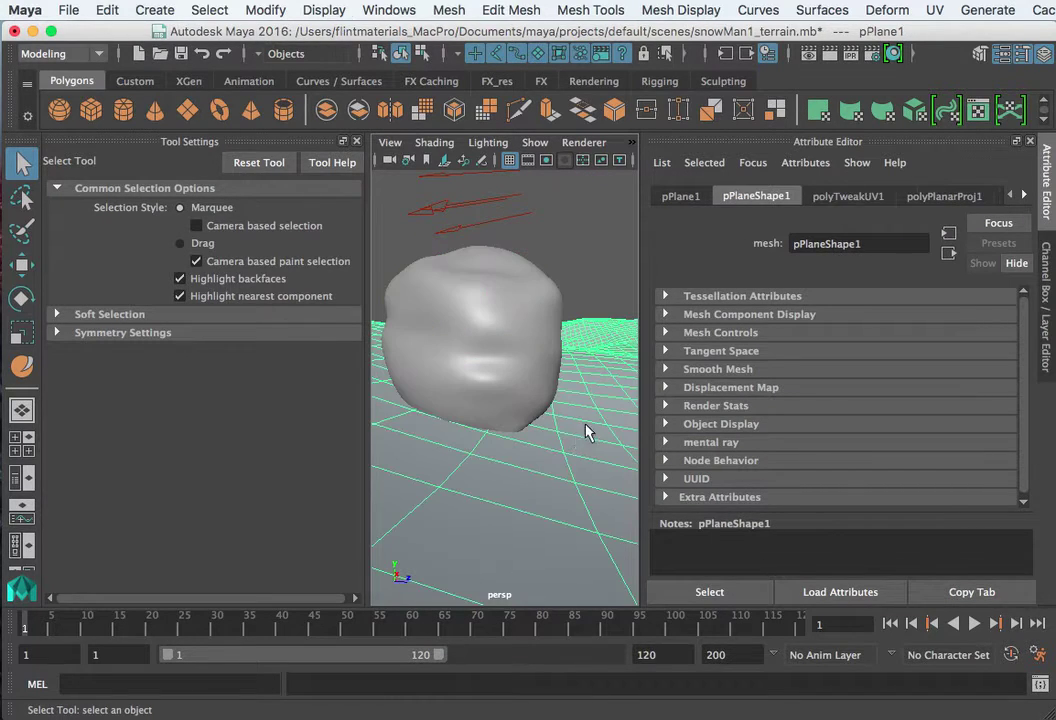
{"action": "left_click_drag", "start_coordinate": [587, 432], "coordinate": [612, 475], "text": "alt"}
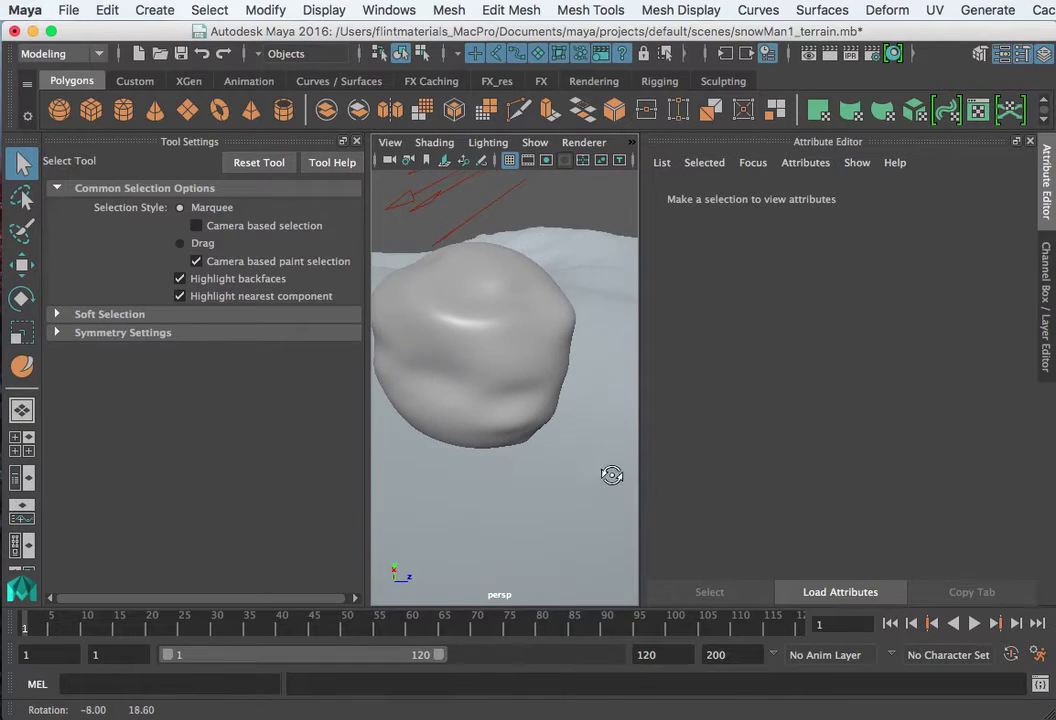
{"action": "left_click_drag", "start_coordinate": [521, 351], "coordinate": [556, 370], "text": "alt"}
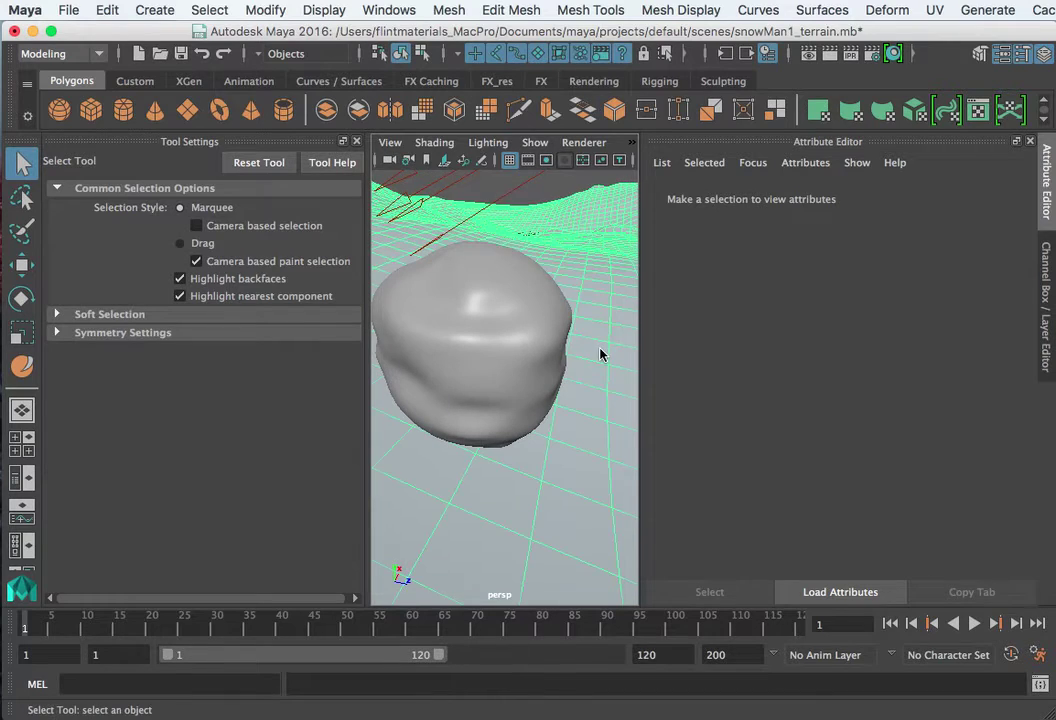
{"action": "left_click", "coordinate": [600, 353]}
{"action": "left_click", "coordinate": [514, 311]}
{"action": "left_click_drag", "start_coordinate": [500, 323], "coordinate": [503, 322], "text": "alt"}
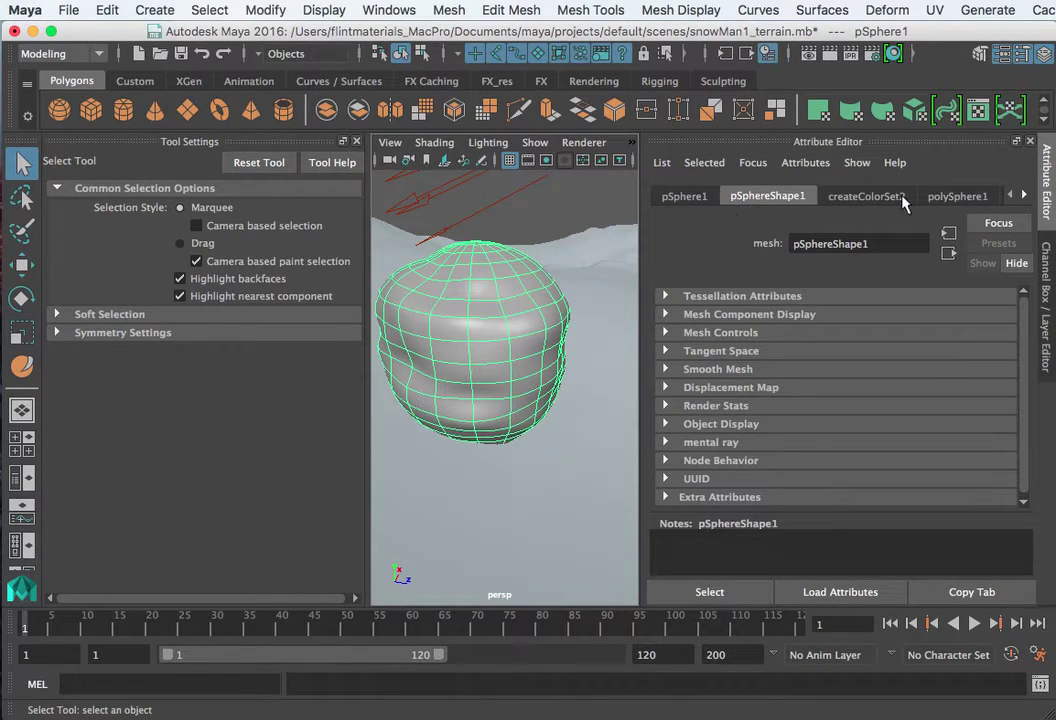
- Show the blinn2 tab in the Attribute Editor (Eccentricity 0.300, Reflectivity 0.500)
{"action": "left_click", "coordinate": [1003, 56]}
{"action": "left_click", "coordinate": [1003, 56]}
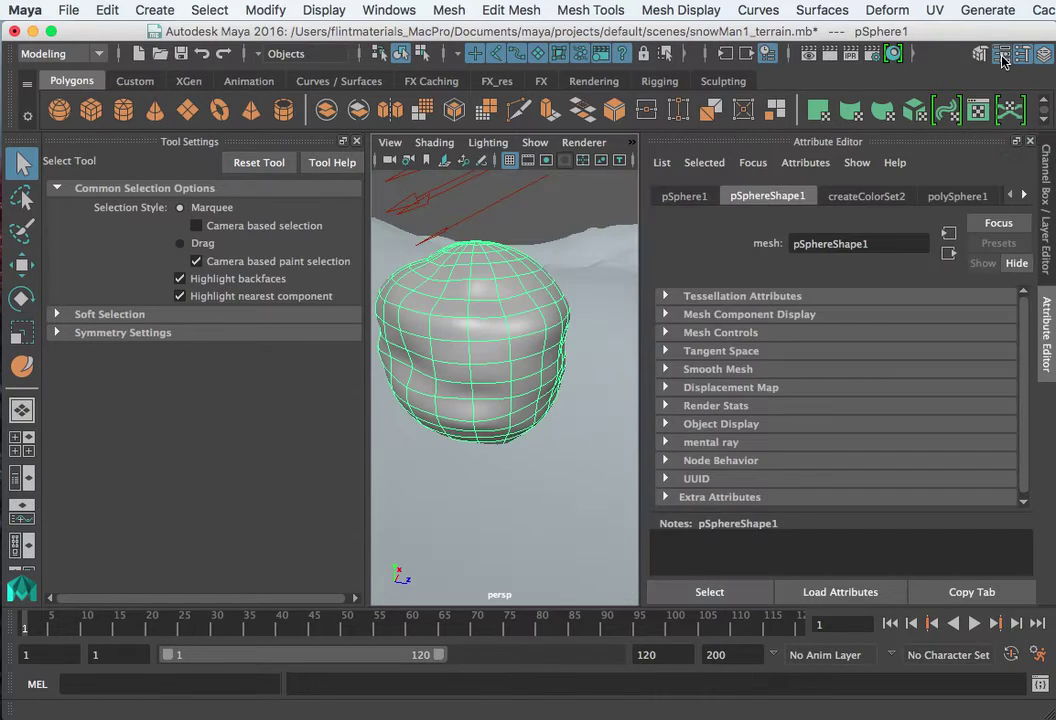
{"action": "left_click", "coordinate": [1024, 196]}
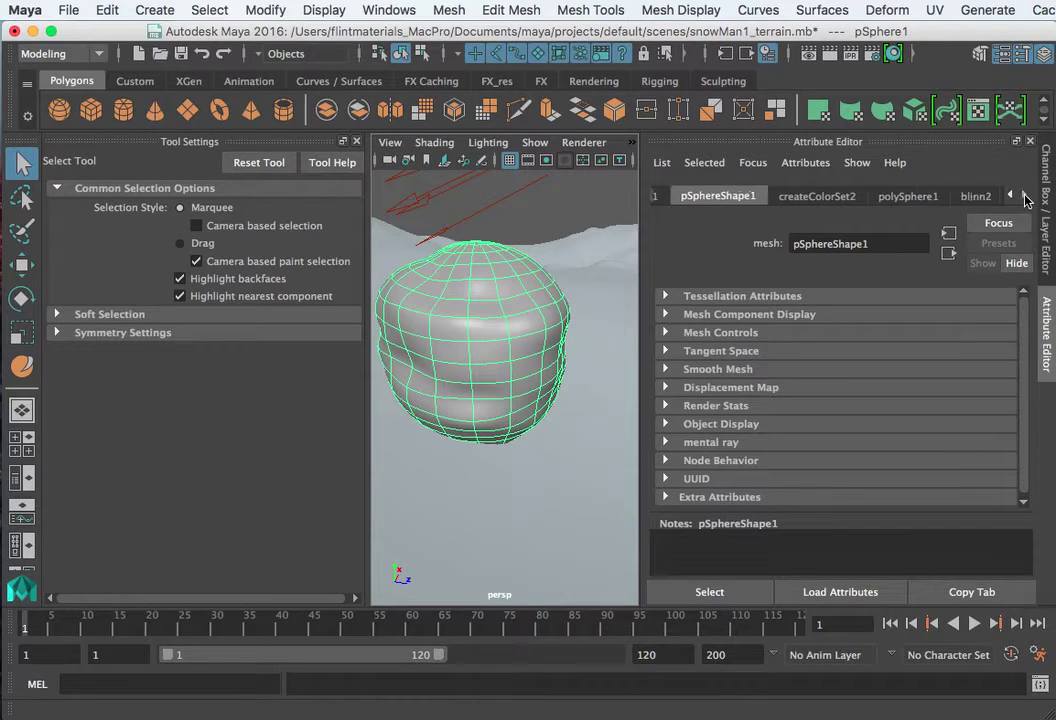
{"action": "left_click", "coordinate": [976, 197]}
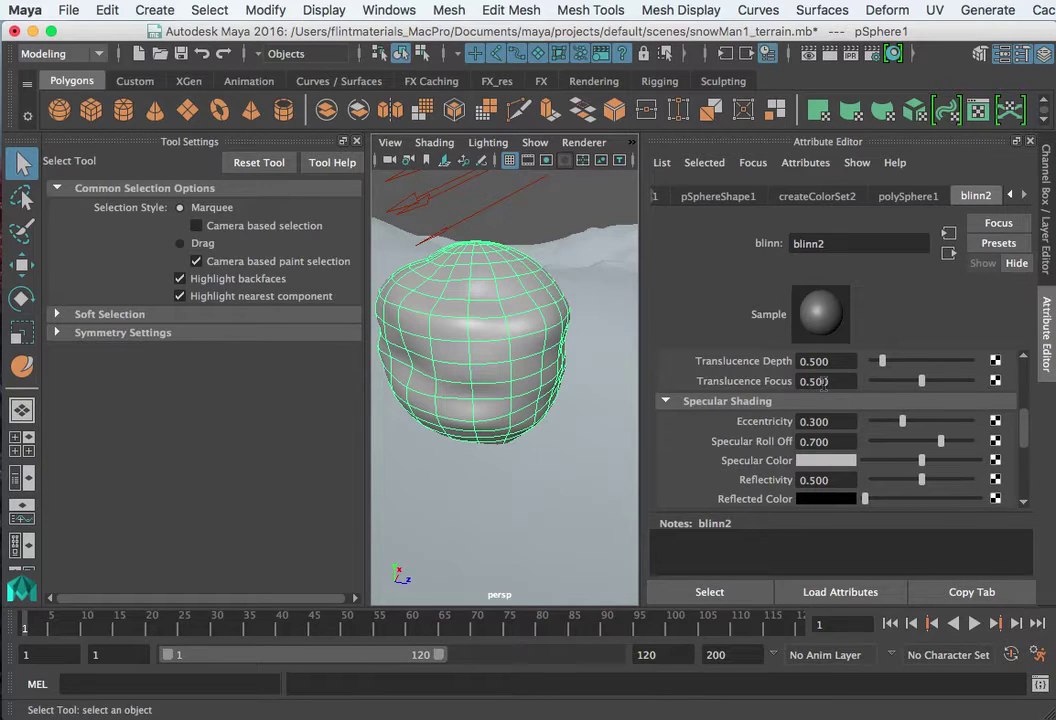
- Set blinn2's colour to white and lower its Diffuse value
{"action": "scroll", "coordinate": [1005, 421], "scroll_direction": "up", "scroll_amount": 5}
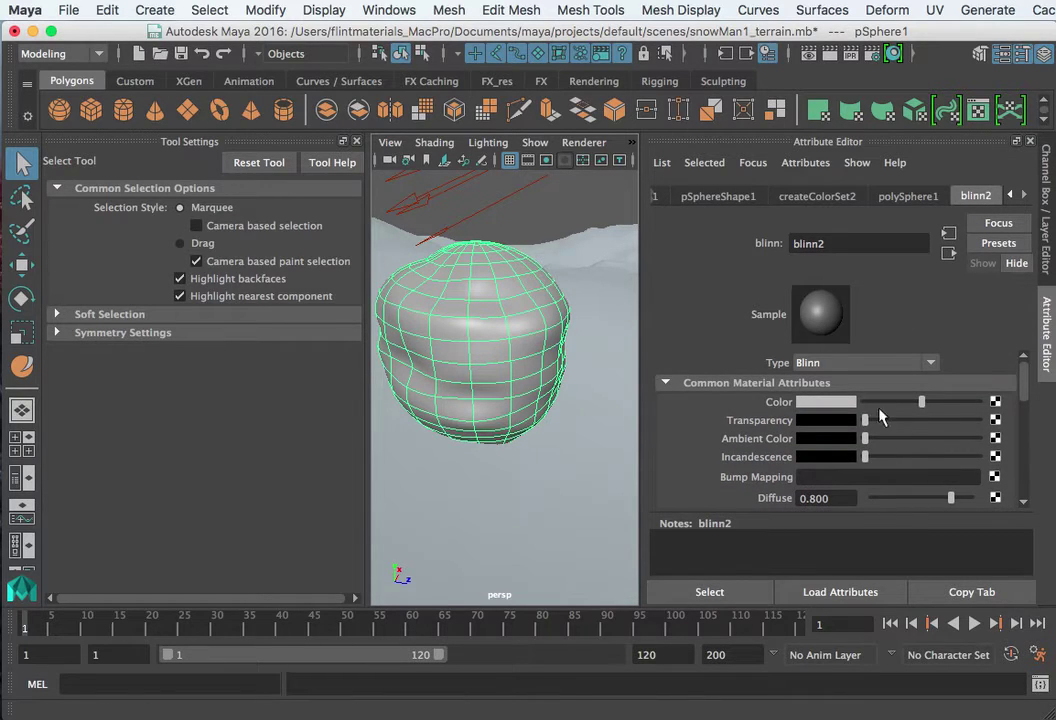
{"action": "left_click_drag", "start_coordinate": [920, 403], "coordinate": [946, 440]}
{"action": "left_click", "coordinate": [834, 403]}
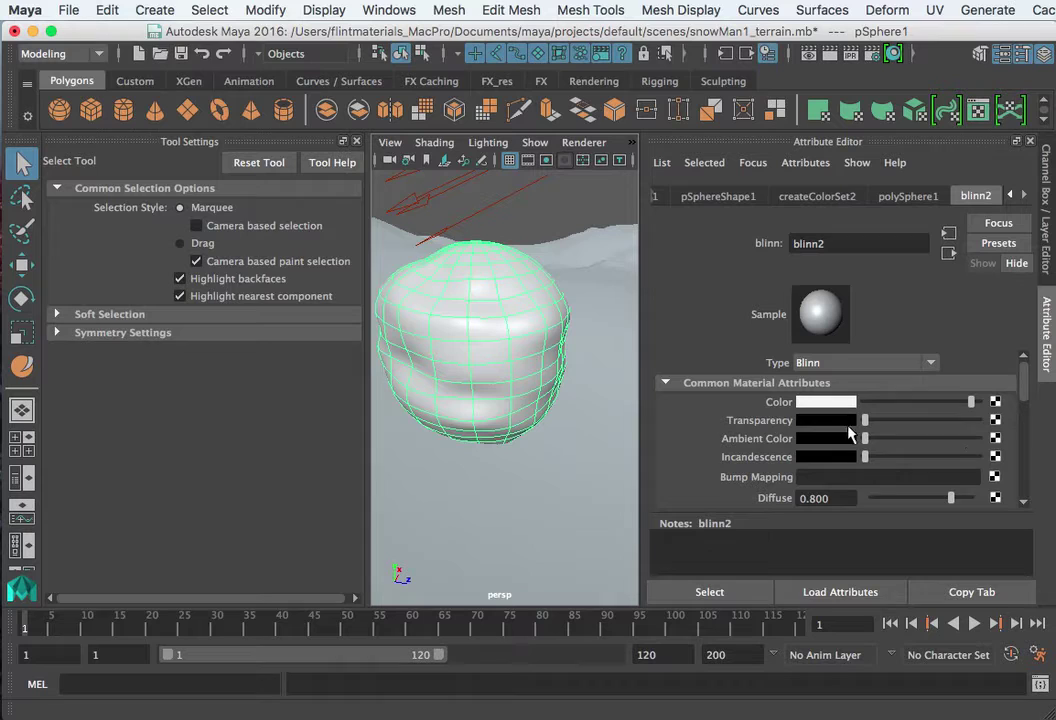
{"action": "scroll", "coordinate": [948, 399], "scroll_direction": "down", "scroll_amount": 3}
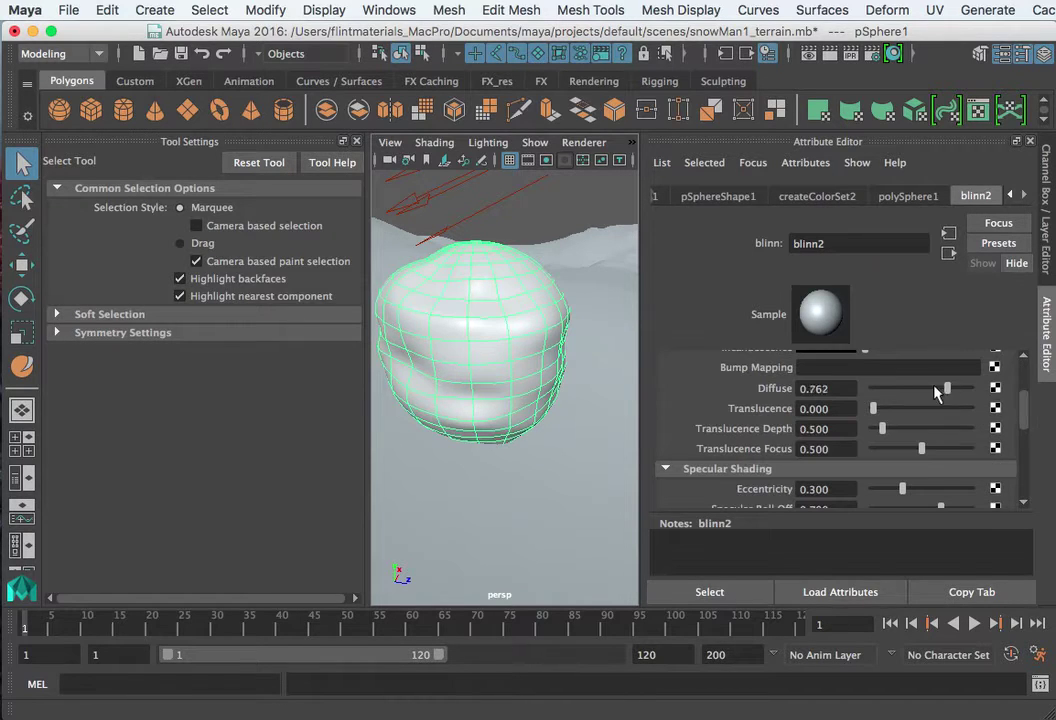
{"action": "mouse_move", "coordinate": [936, 391]}
{"action": "left_mouse_down"}
{"action": "mouse_move", "coordinate": [870, 390]}
{"action": "mouse_move", "coordinate": [975, 390]}
{"action": "mouse_move", "coordinate": [951, 390]}
{"action": "mouse_move", "coordinate": [960, 391]}
{"action": "left_mouse_up"}
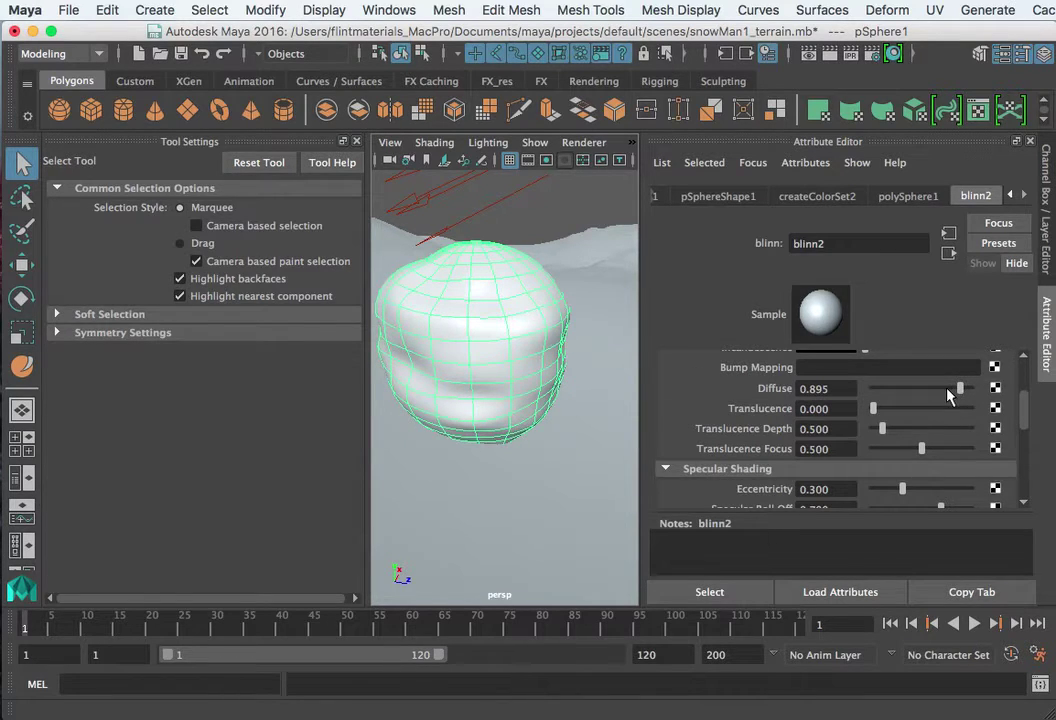
- Set blinn2's Eccentricity to 0.457 and Specular Roll Off to 0.390
{"action": "scroll", "coordinate": [940, 392], "scroll_direction": "down", "scroll_amount": 2}
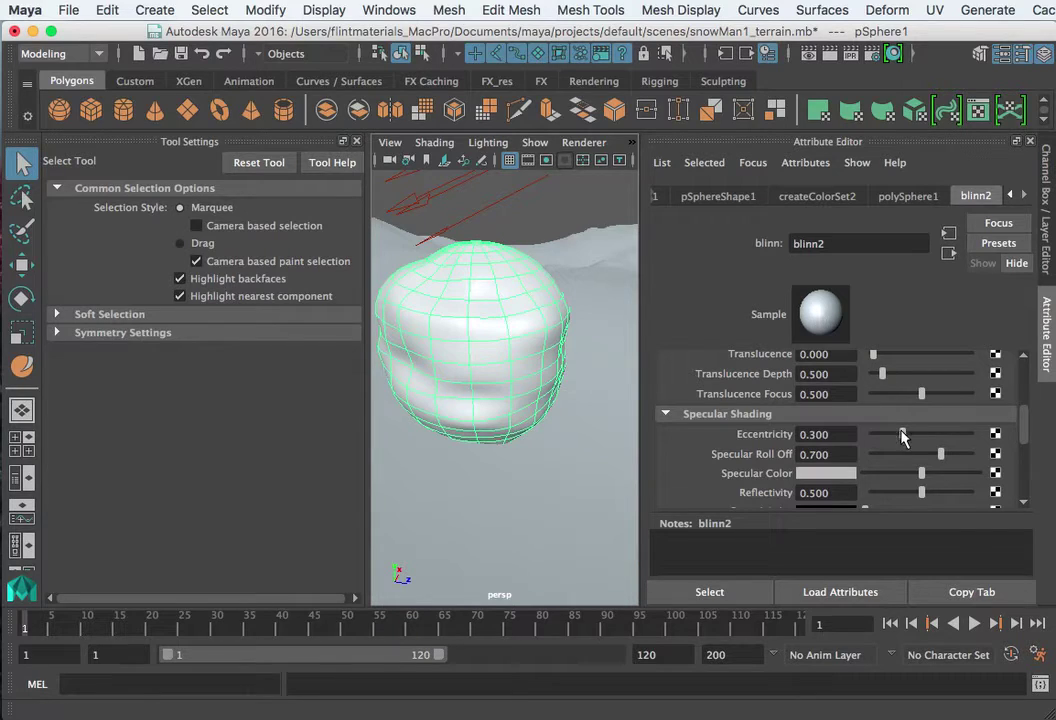
{"action": "mouse_move", "coordinate": [902, 437]}
{"action": "left_mouse_down"}
{"action": "mouse_move", "coordinate": [853, 440]}
{"action": "mouse_move", "coordinate": [917, 444]}
{"action": "left_mouse_up"}
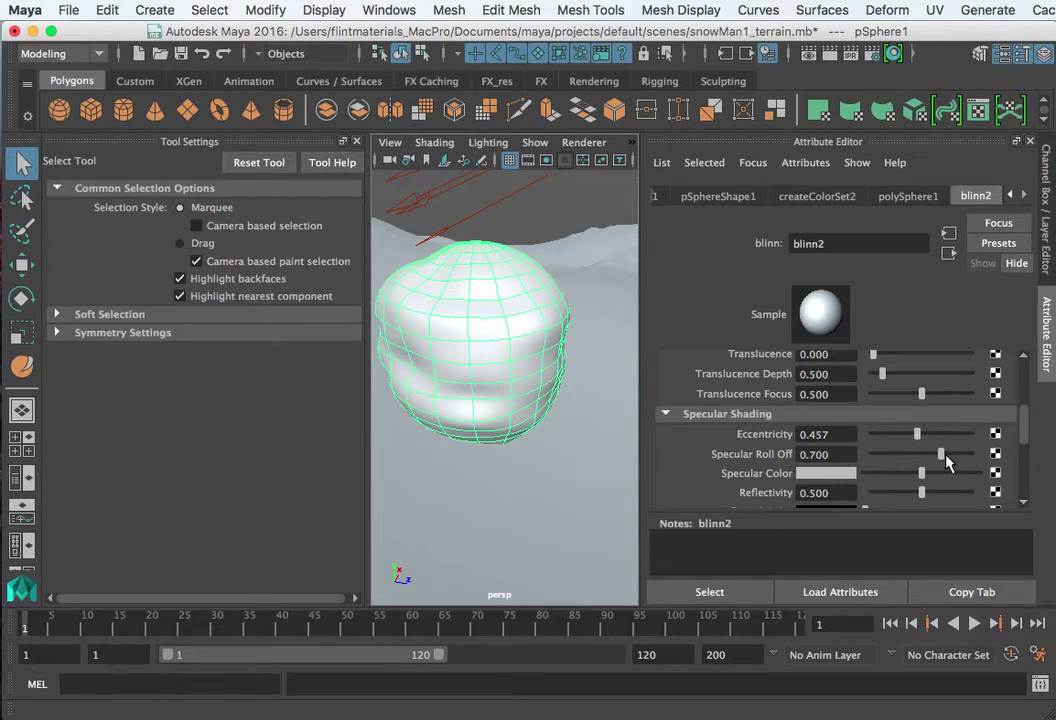
{"action": "left_click_drag", "start_coordinate": [941, 455], "coordinate": [916, 456]}
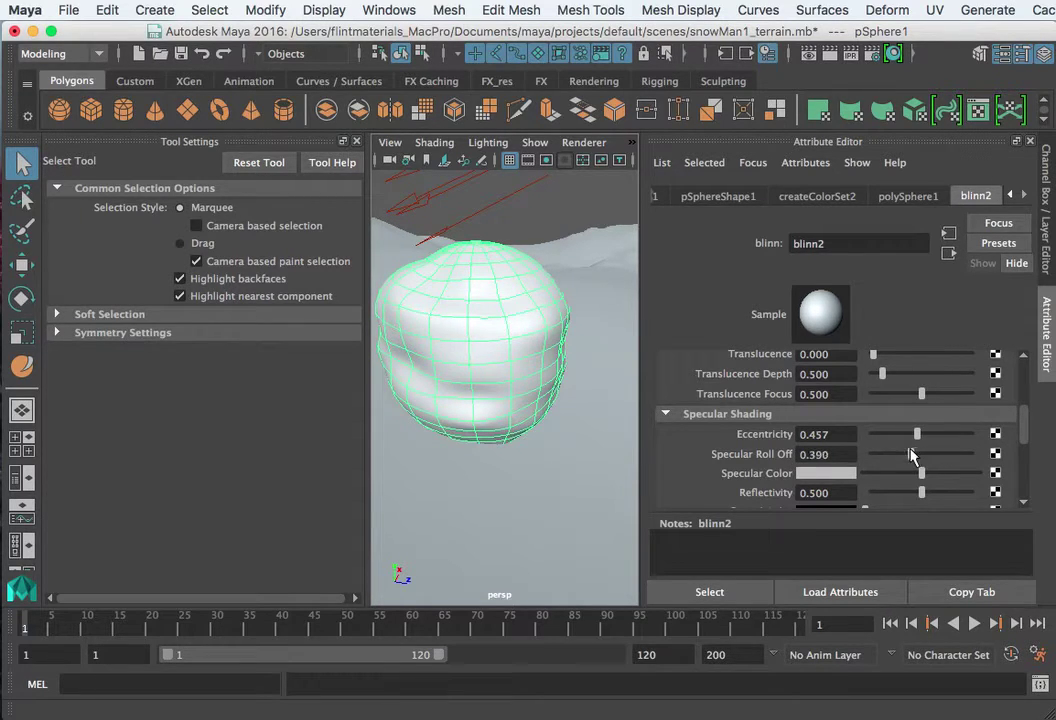
{"action": "scroll", "coordinate": [914, 395], "scroll_direction": "up", "scroll_amount": 5}
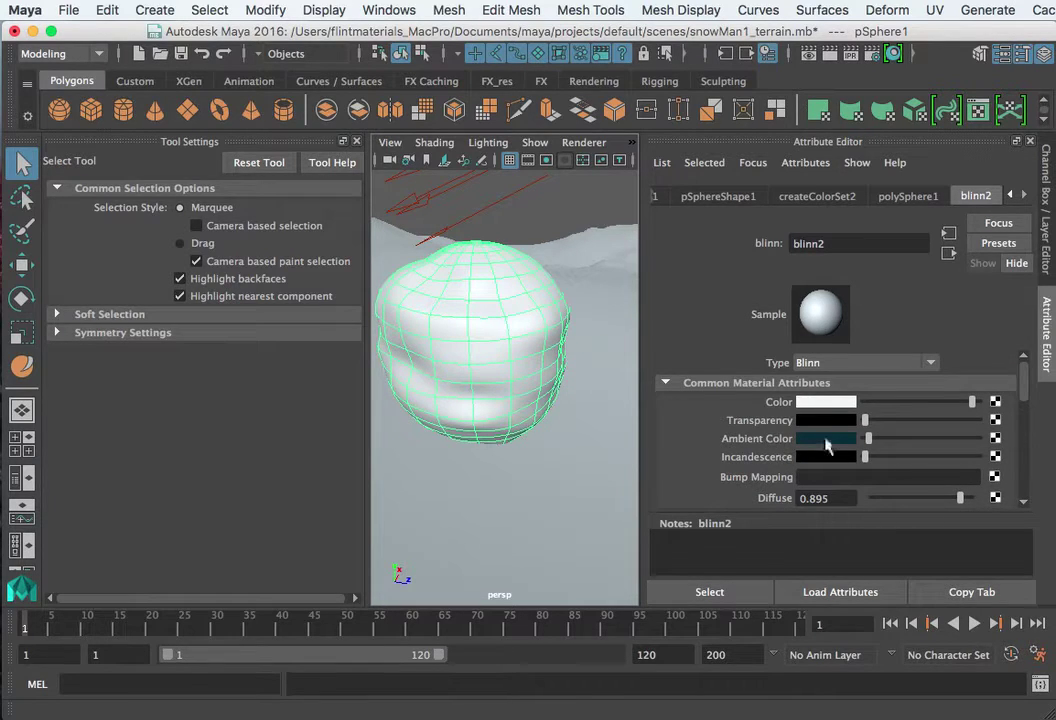
- Darken blinn2's Ambient Color to black and drag Eccentricity up to 1.000
{"action": "left_click", "coordinate": [827, 442]}
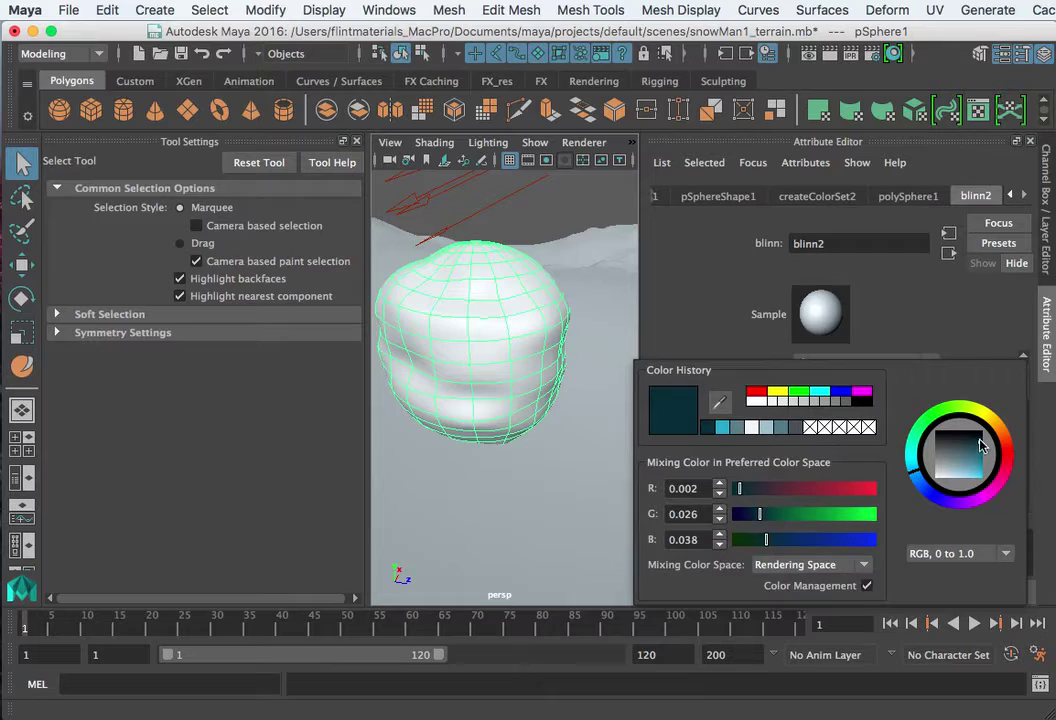
{"action": "left_click_drag", "start_coordinate": [980, 447], "coordinate": [983, 435]}
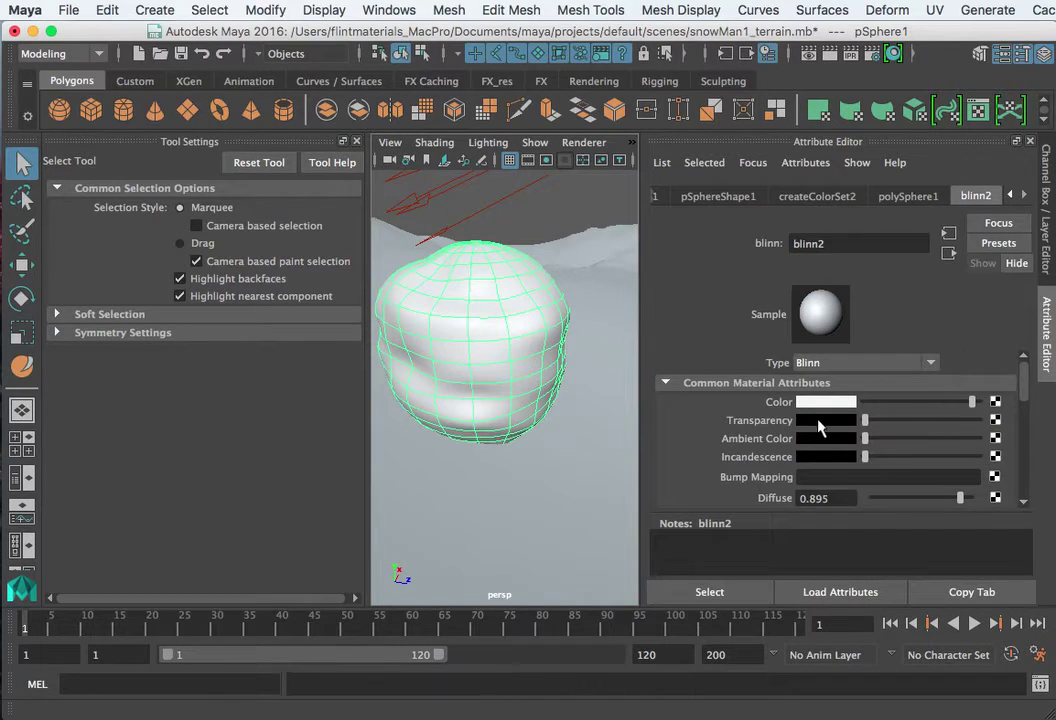
{"action": "scroll", "coordinate": [820, 427], "scroll_direction": "down", "scroll_amount": 5}
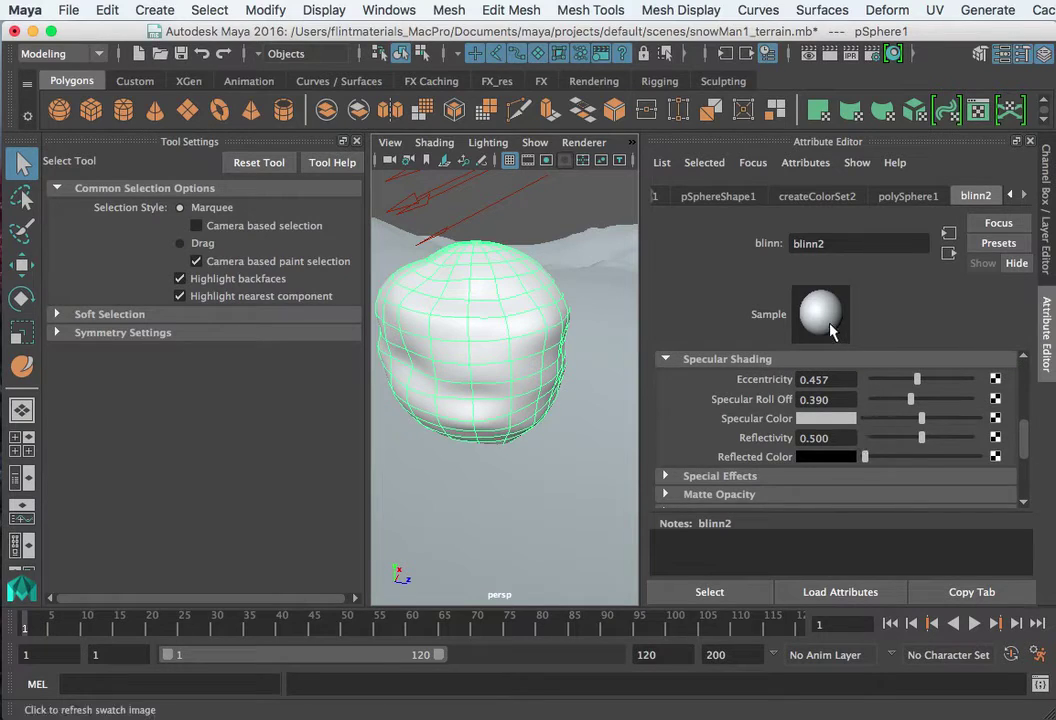
{"action": "scroll", "coordinate": [865, 403], "scroll_direction": "down", "scroll_amount": 2}
{"action": "scroll", "coordinate": [865, 403], "scroll_direction": "up", "scroll_amount": 6}
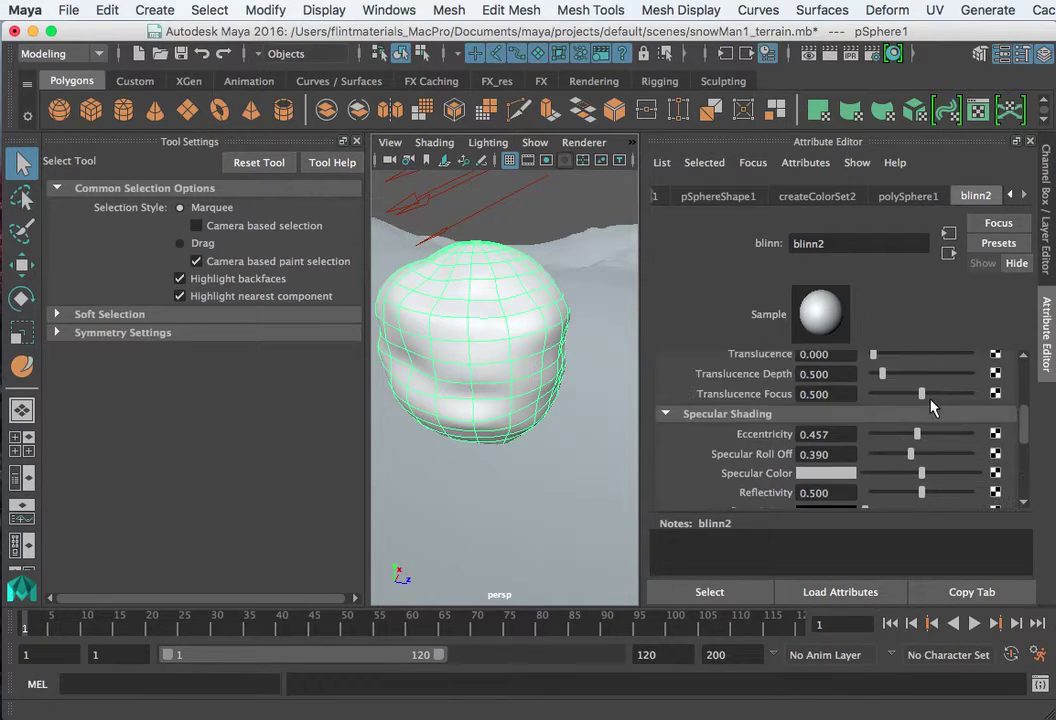
{"action": "scroll", "coordinate": [930, 407], "scroll_direction": "down", "scroll_amount": 1}
{"action": "mouse_move", "coordinate": [918, 436]}
{"action": "left_mouse_down"}
{"action": "mouse_move", "coordinate": [801, 434]}
{"action": "mouse_move", "coordinate": [1006, 441]}
{"action": "mouse_move", "coordinate": [890, 434]}
{"action": "mouse_move", "coordinate": [924, 438]}
{"action": "left_mouse_up"}
{"action": "left_click_drag", "start_coordinate": [922, 436], "coordinate": [973, 436]}
- Try Eccentricity 2, then bring it down and settle at 0.267
{"action": "left_click", "coordinate": [843, 434]}
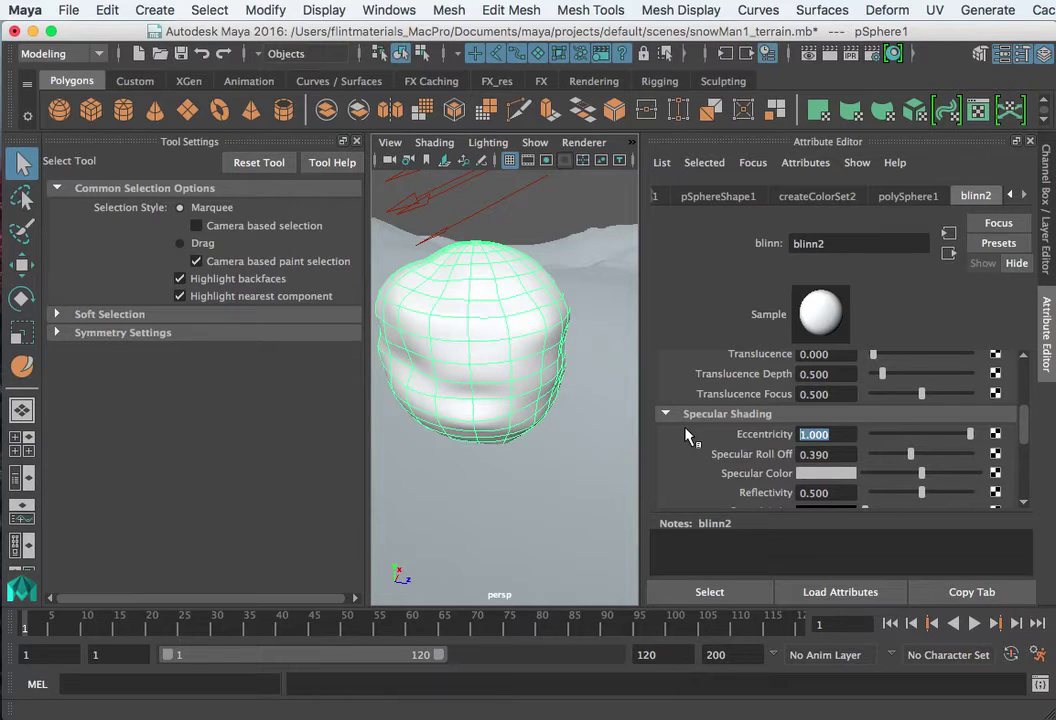
{"action": "type", "text": "2"}
{"action": "key", "text": "Return"}
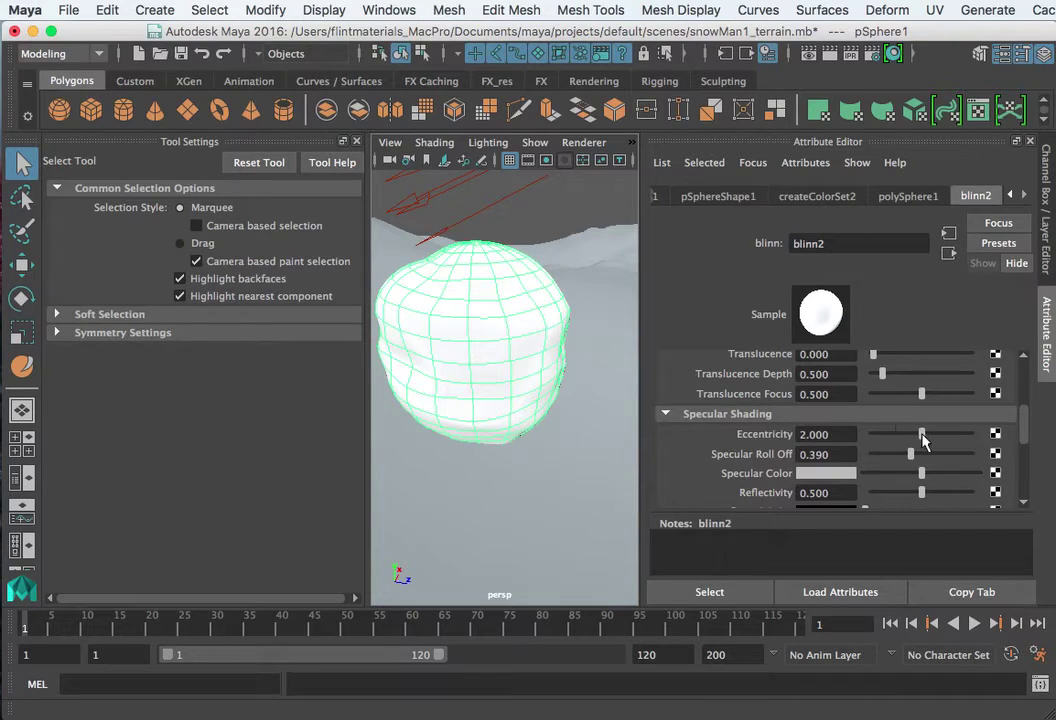
{"action": "mouse_move", "coordinate": [923, 438]}
{"action": "left_mouse_down"}
{"action": "mouse_move", "coordinate": [965, 436]}
{"action": "mouse_move", "coordinate": [912, 446]}
{"action": "left_mouse_up"}
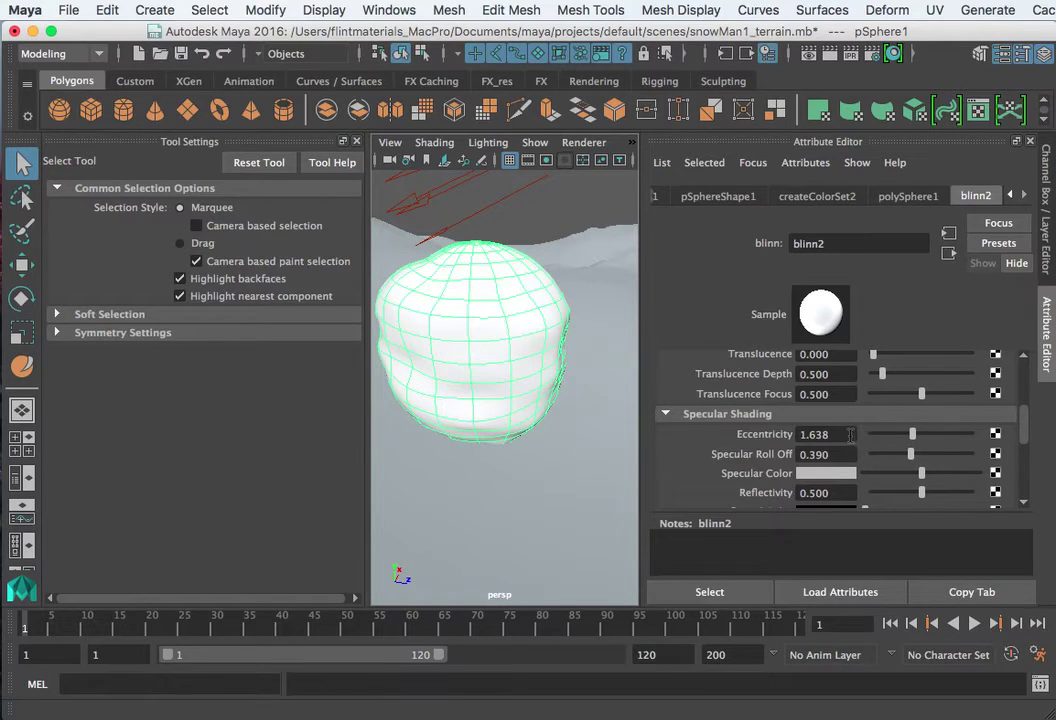
{"action": "left_click_drag", "start_coordinate": [862, 436], "coordinate": [876, 437]}
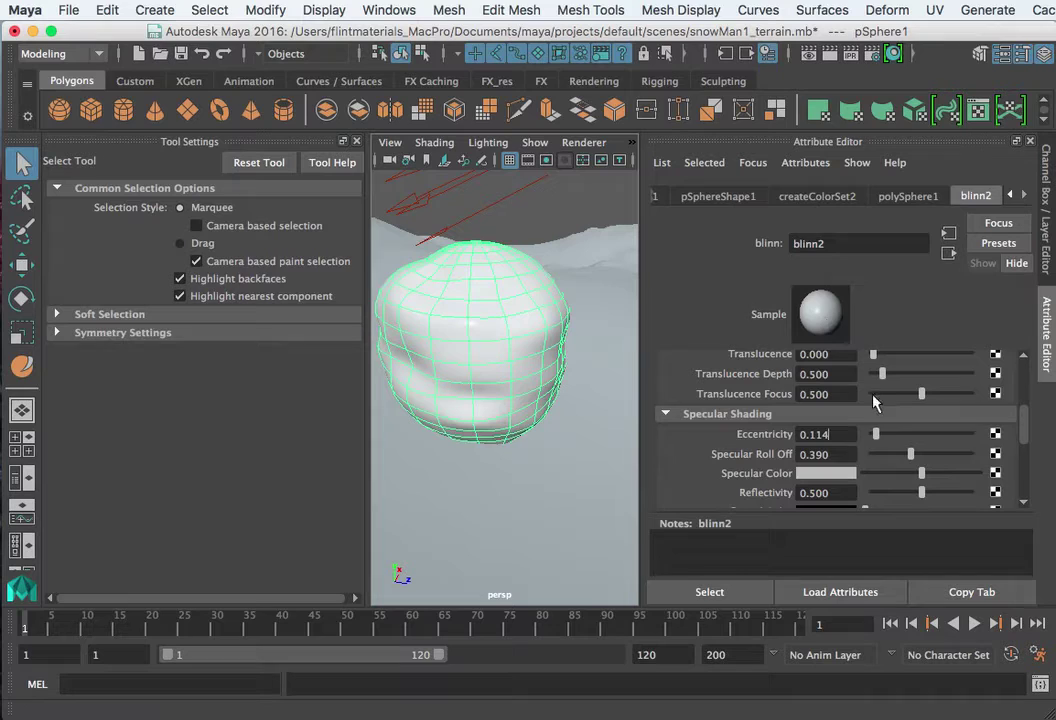
{"action": "left_click_drag", "start_coordinate": [876, 437], "coordinate": [879, 436]}
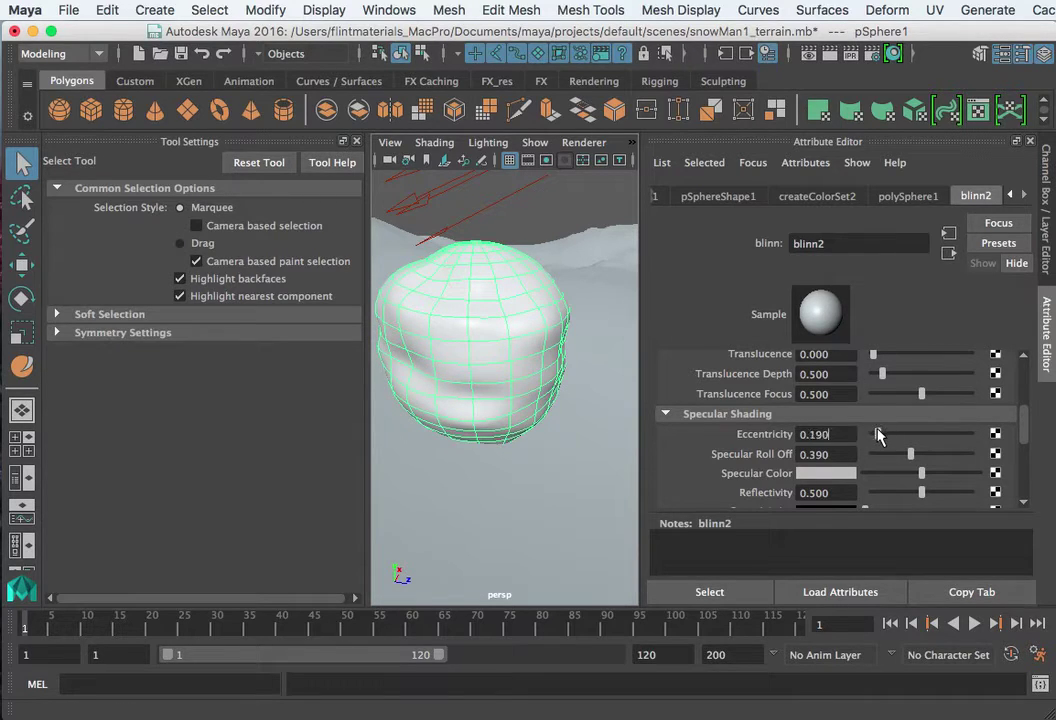
{"action": "left_click", "coordinate": [879, 436]}
- Make the specular colour light grey, Reflectivity 0.190, and Diffuse 0.905
{"action": "left_click_drag", "start_coordinate": [940, 477], "coordinate": [982, 474]}
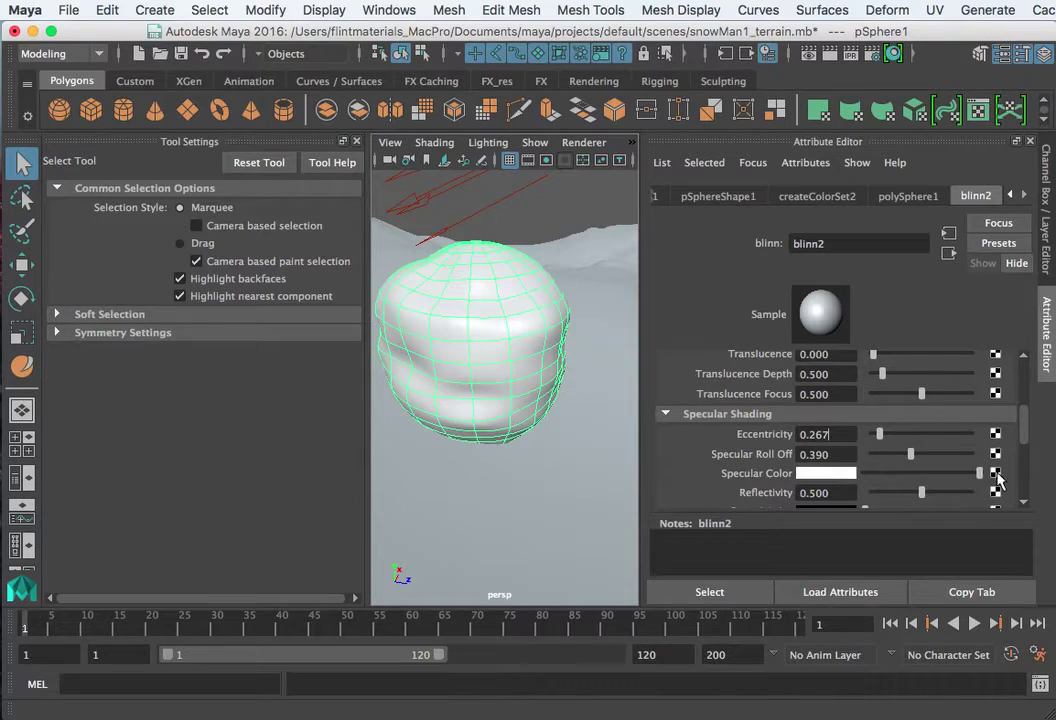
{"action": "left_click", "coordinate": [820, 316]}
{"action": "left_click_drag", "start_coordinate": [971, 476], "coordinate": [894, 495]}
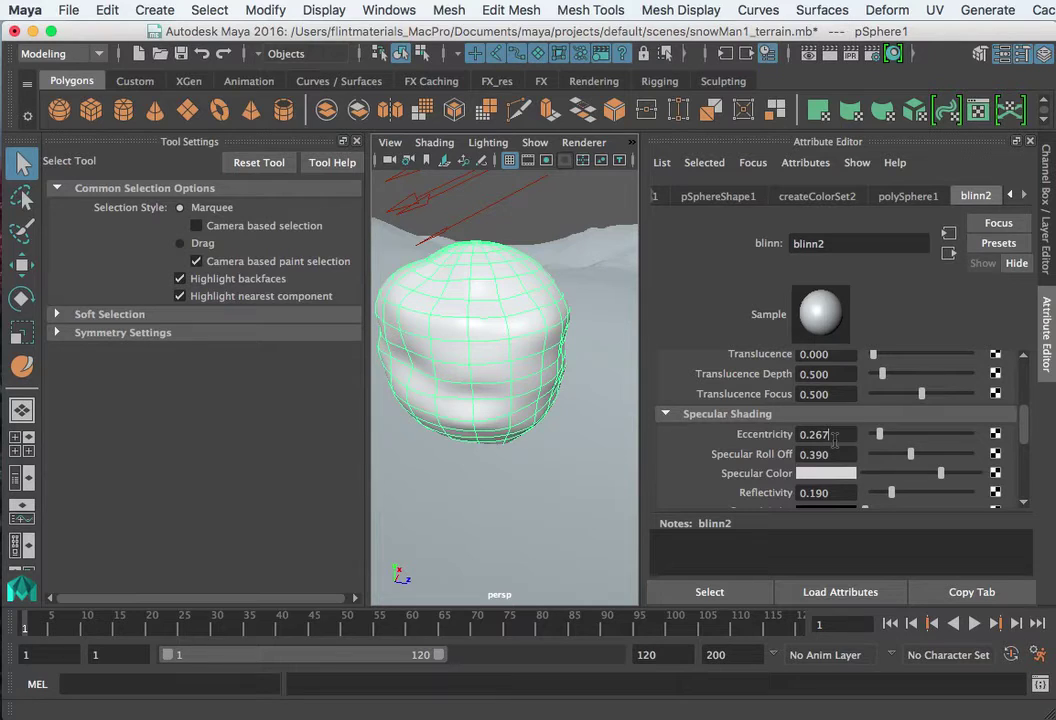
{"action": "scroll", "coordinate": [834, 436], "scroll_direction": "up", "scroll_amount": 5}
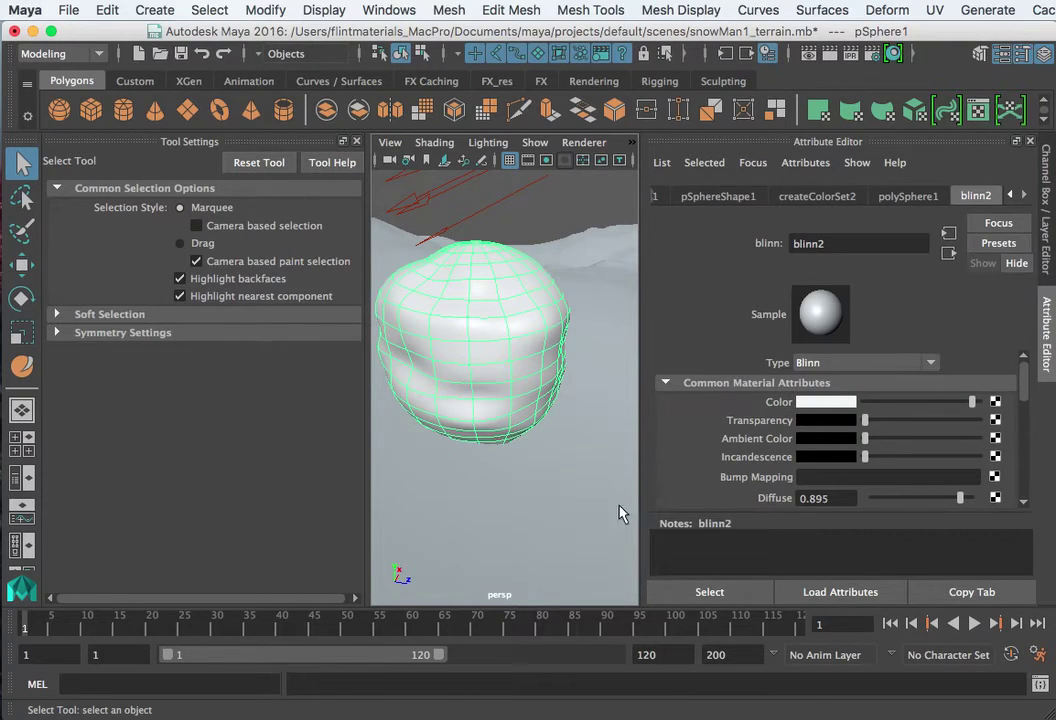
{"action": "scroll", "coordinate": [890, 430], "scroll_direction": "down", "scroll_amount": 1}
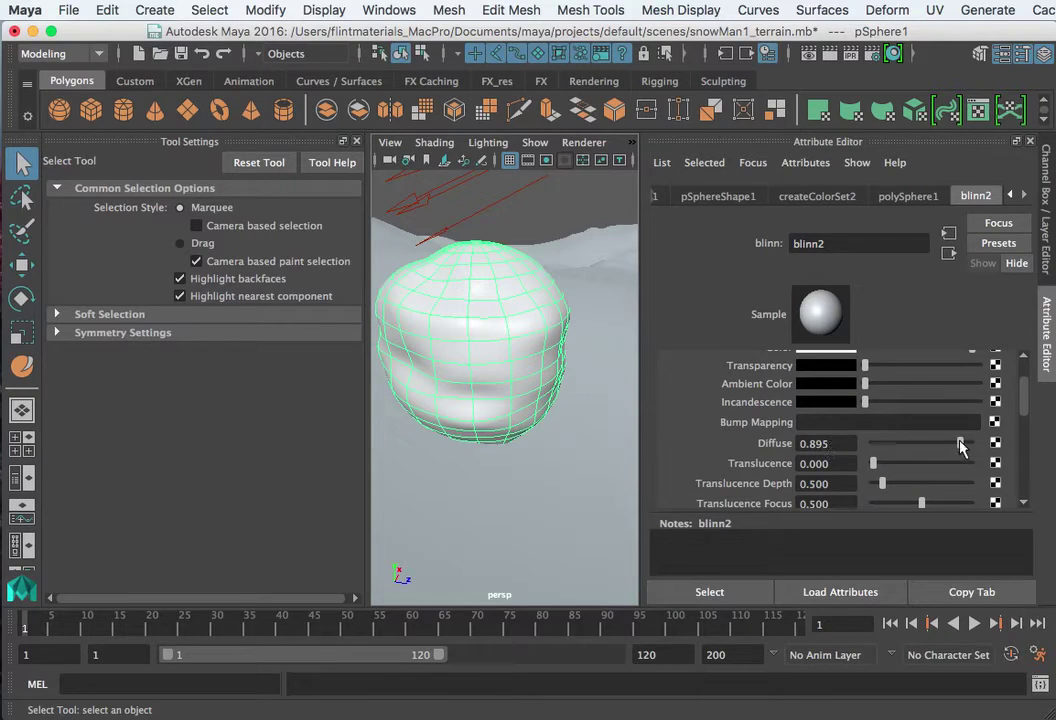
{"action": "mouse_move", "coordinate": [957, 447]}
{"action": "left_mouse_down"}
{"action": "mouse_move", "coordinate": [947, 446]}
{"action": "mouse_move", "coordinate": [962, 445]}
{"action": "left_mouse_up"}
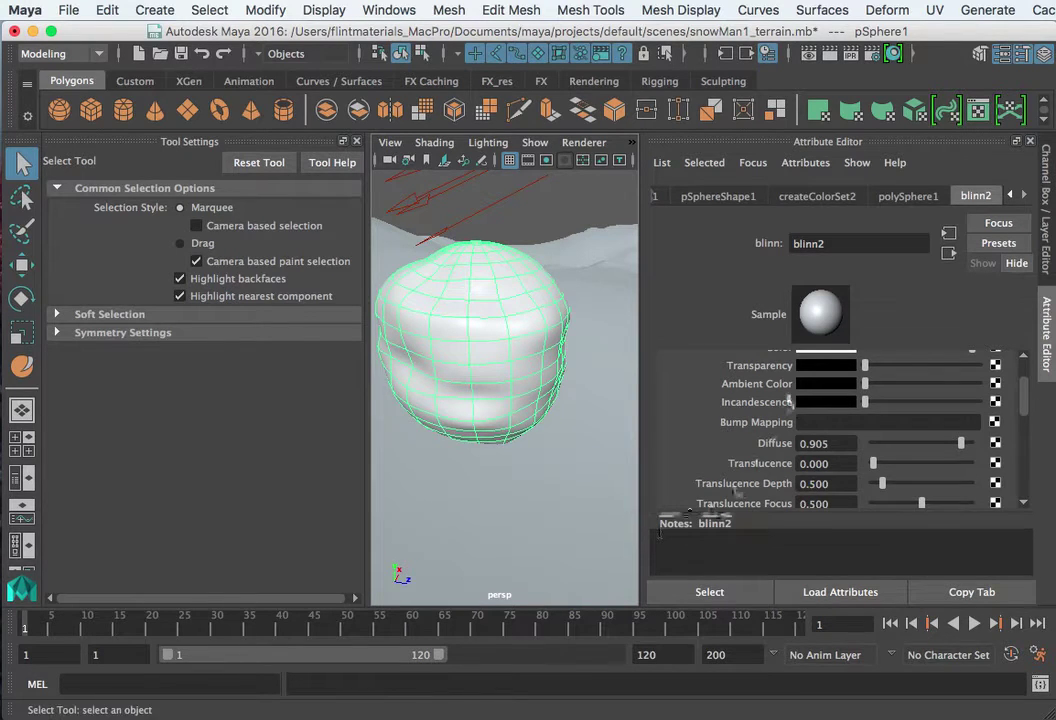
{"action": "scroll", "coordinate": [855, 485], "scroll_direction": "down", "scroll_amount": 2}
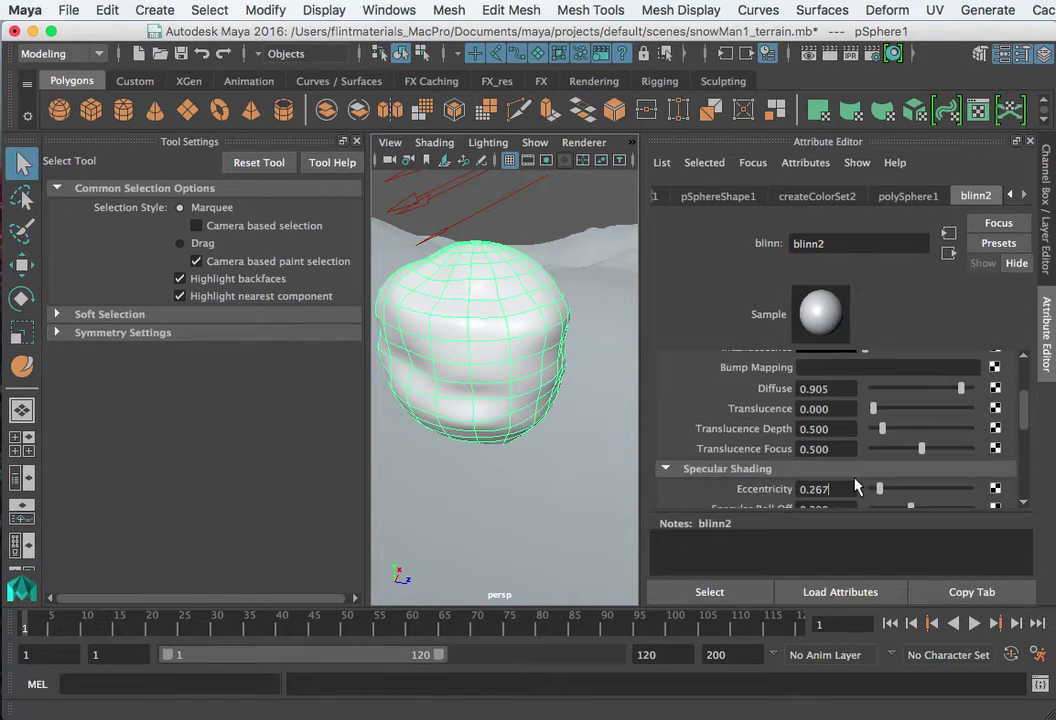
{"action": "scroll", "coordinate": [855, 485], "scroll_direction": "down", "scroll_amount": 2}
{"action": "scroll", "coordinate": [797, 483], "scroll_direction": "up", "scroll_amount": 6}
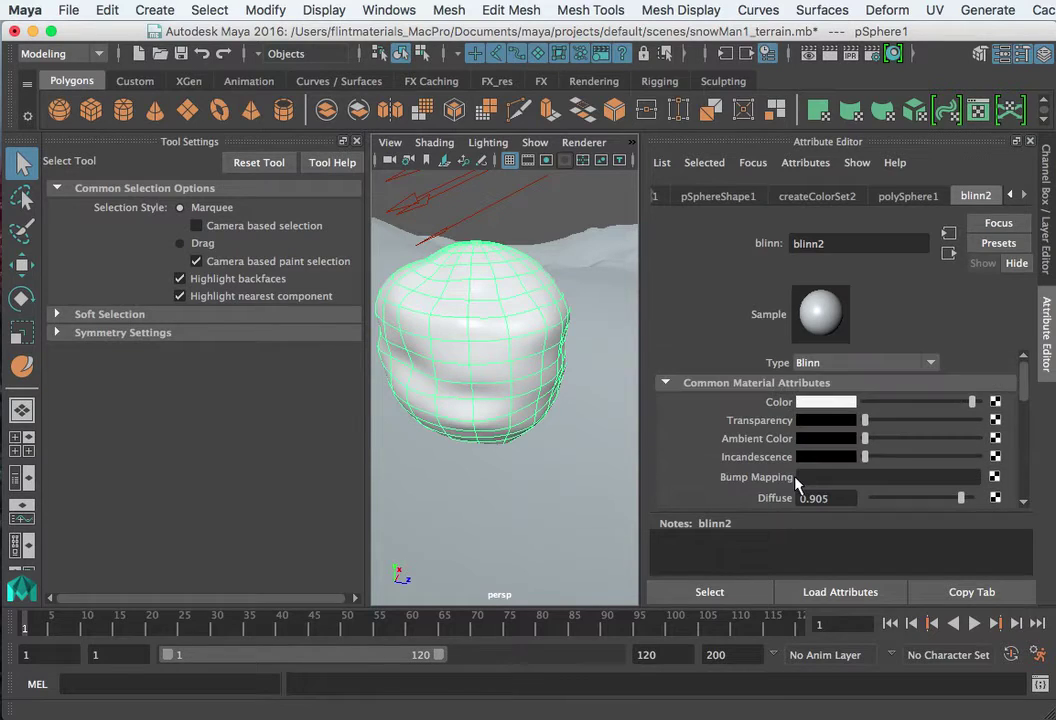
- Begin adding a Noise texture to the material's Bump Mapping via Create Render Node
{"action": "left_click", "coordinate": [995, 477]}
{"action": "left_click_drag", "start_coordinate": [726, 265], "coordinate": [447, 45]}
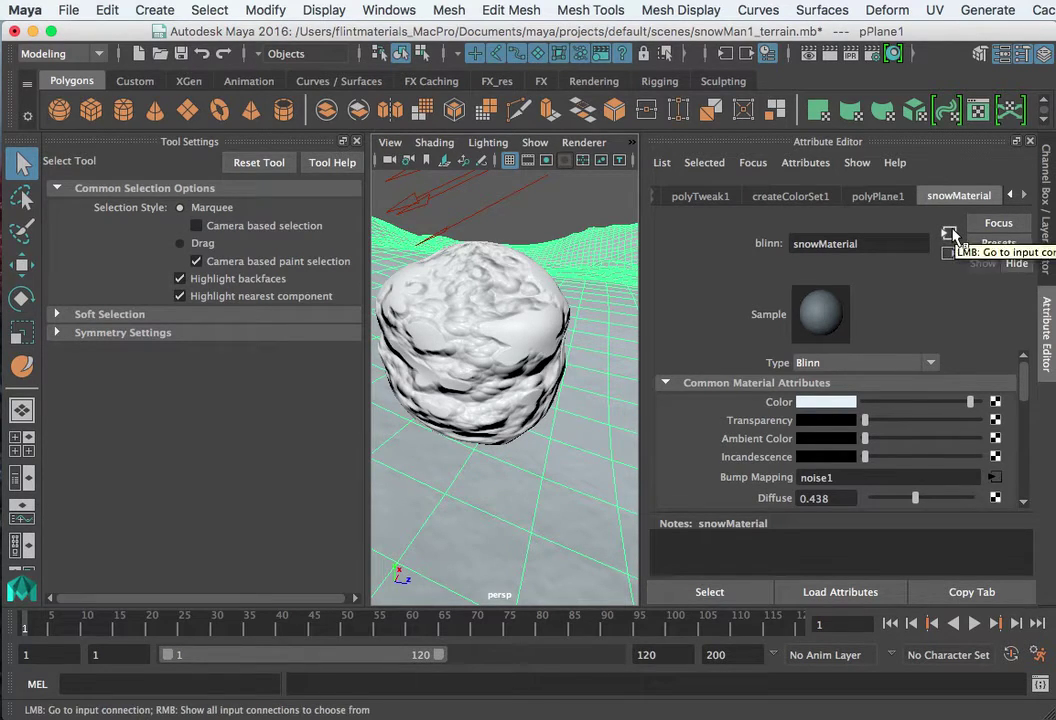
- Set the terrain's bump2d1 Bump Depth to 1.000, then reselect the snowball's blinn2
{"action": "left_click", "coordinate": [949, 236]}
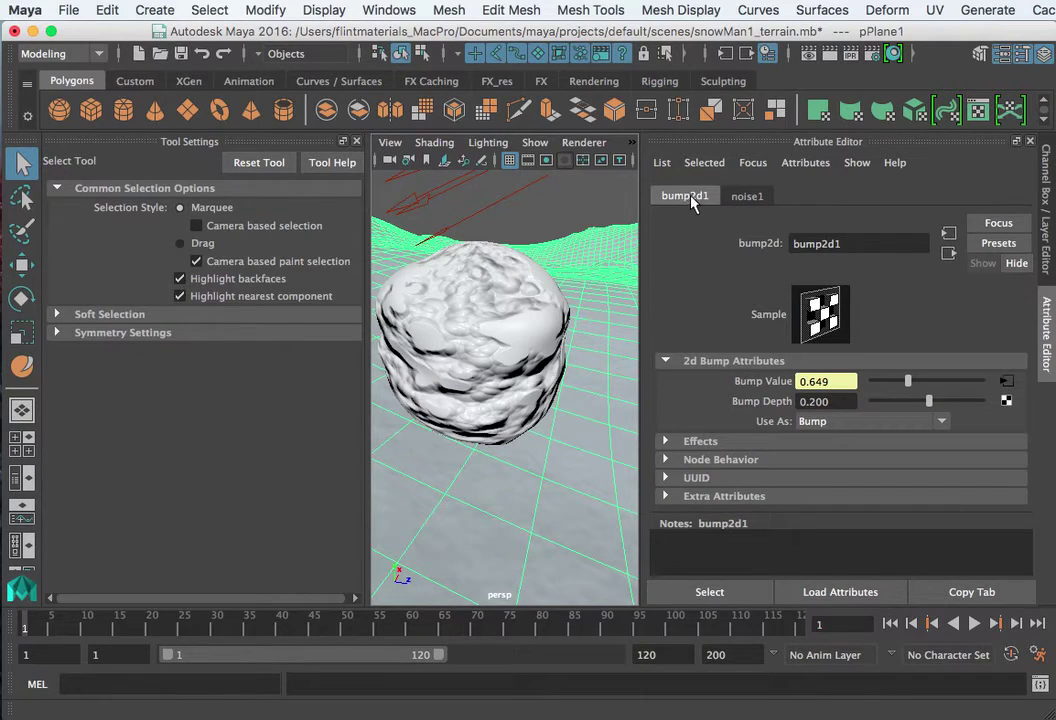
{"action": "left_click", "coordinate": [841, 402]}
{"action": "type", "text": "1"}
{"action": "key", "text": "Return"}
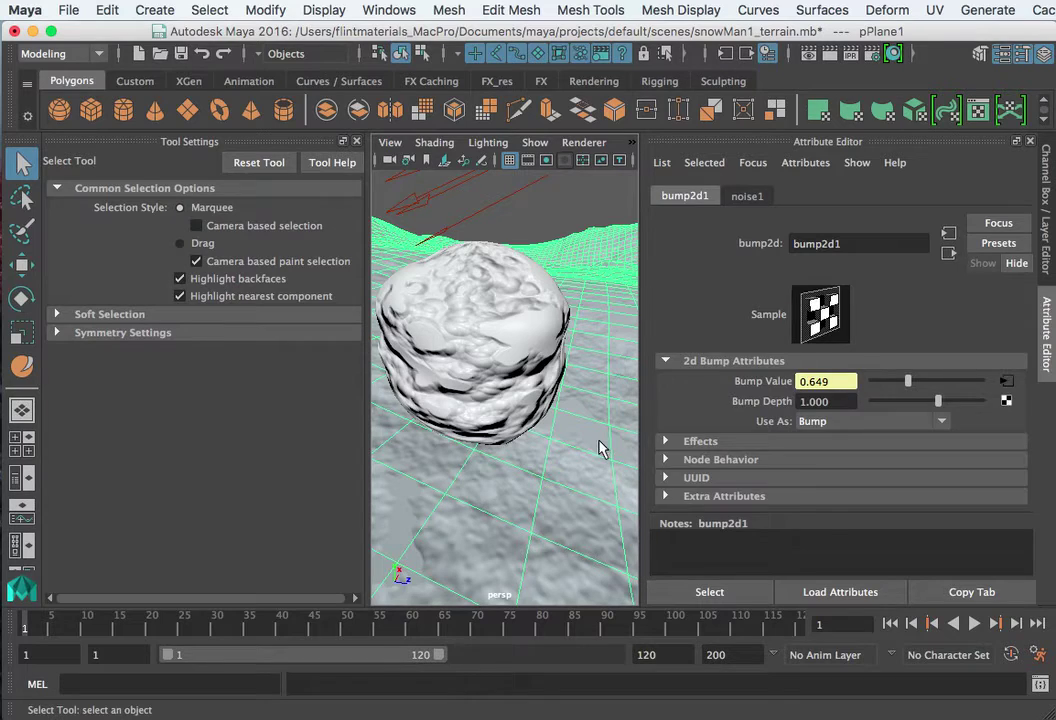
{"action": "left_click", "coordinate": [537, 448]}
{"action": "left_click", "coordinate": [535, 343]}
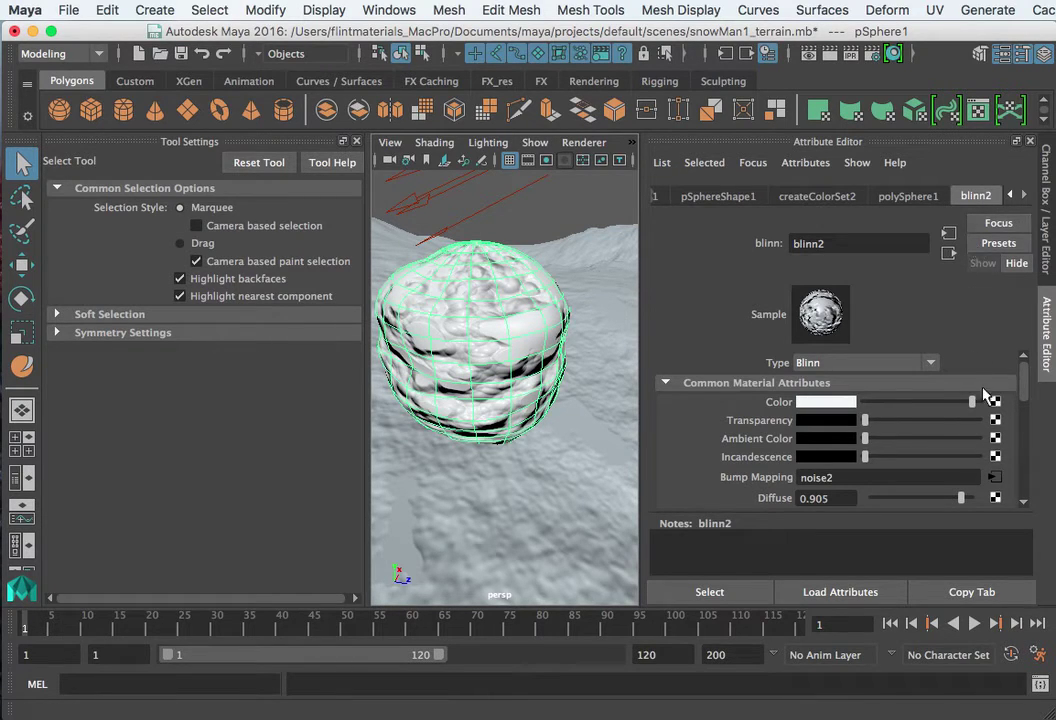
- Go from noise2 to the snowball's bump2d2 node and try Bump Depth 0.200
{"action": "left_click", "coordinate": [994, 481]}
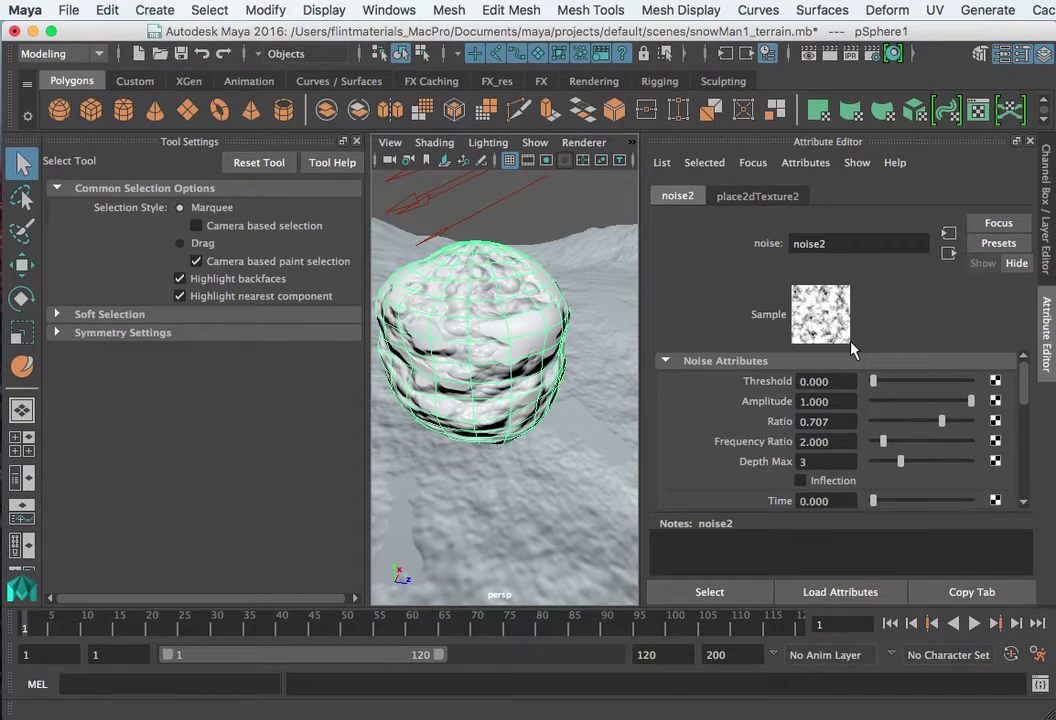
{"action": "left_click", "coordinate": [950, 236]}
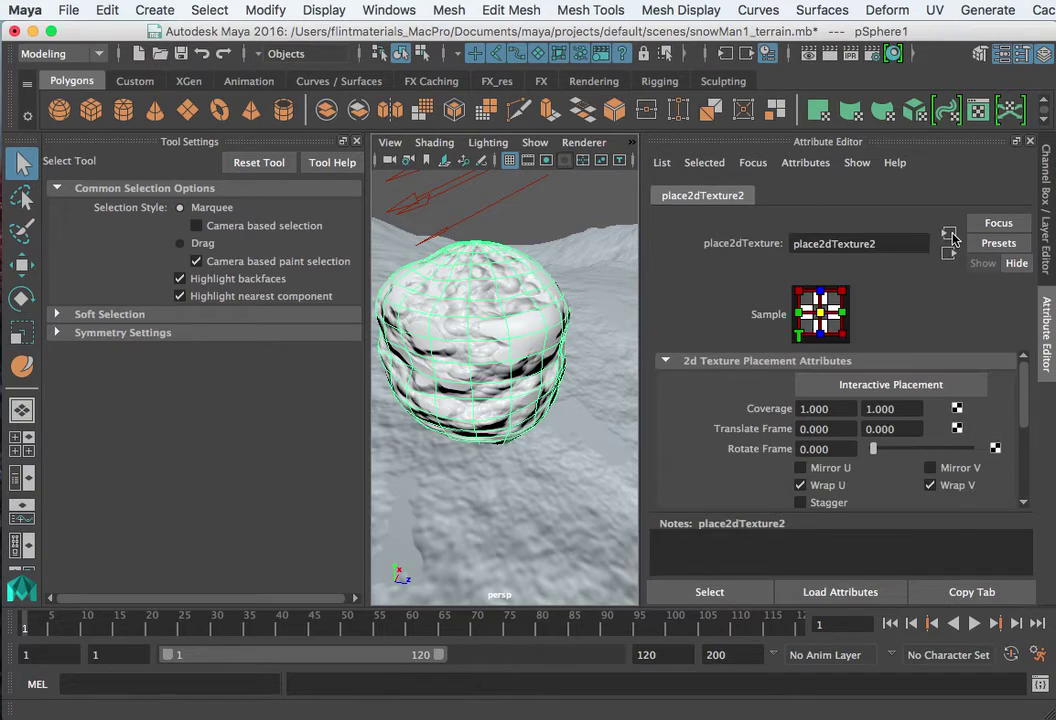
{"action": "left_click", "coordinate": [948, 255]}
{"action": "left_click", "coordinate": [950, 257]}
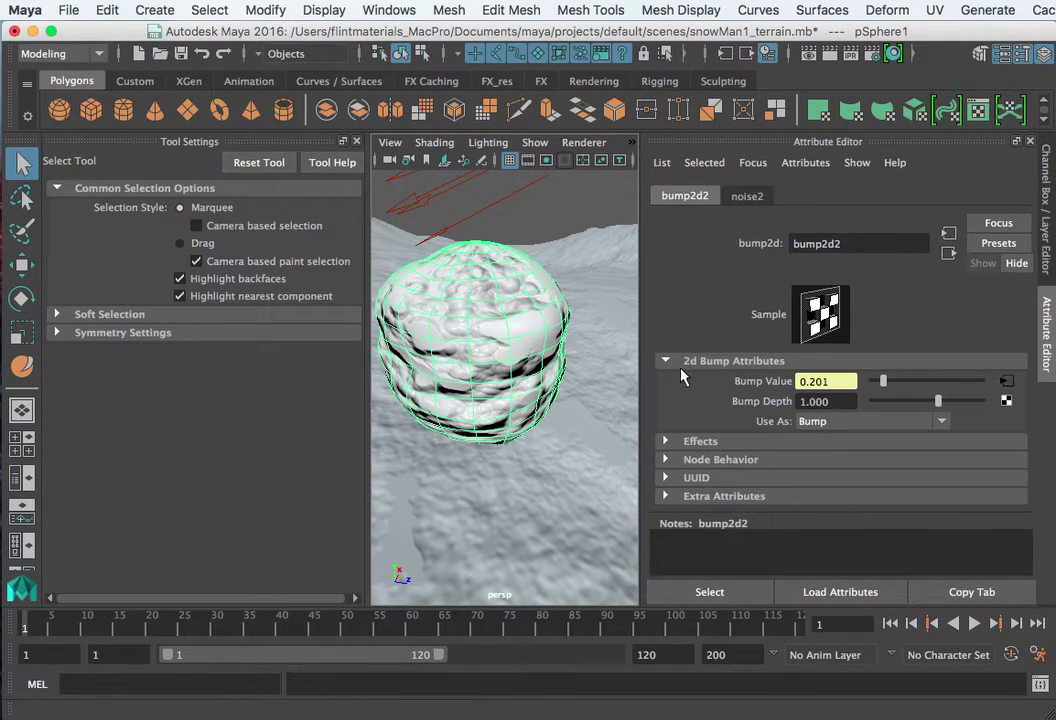
{"action": "left_click", "coordinate": [741, 399]}
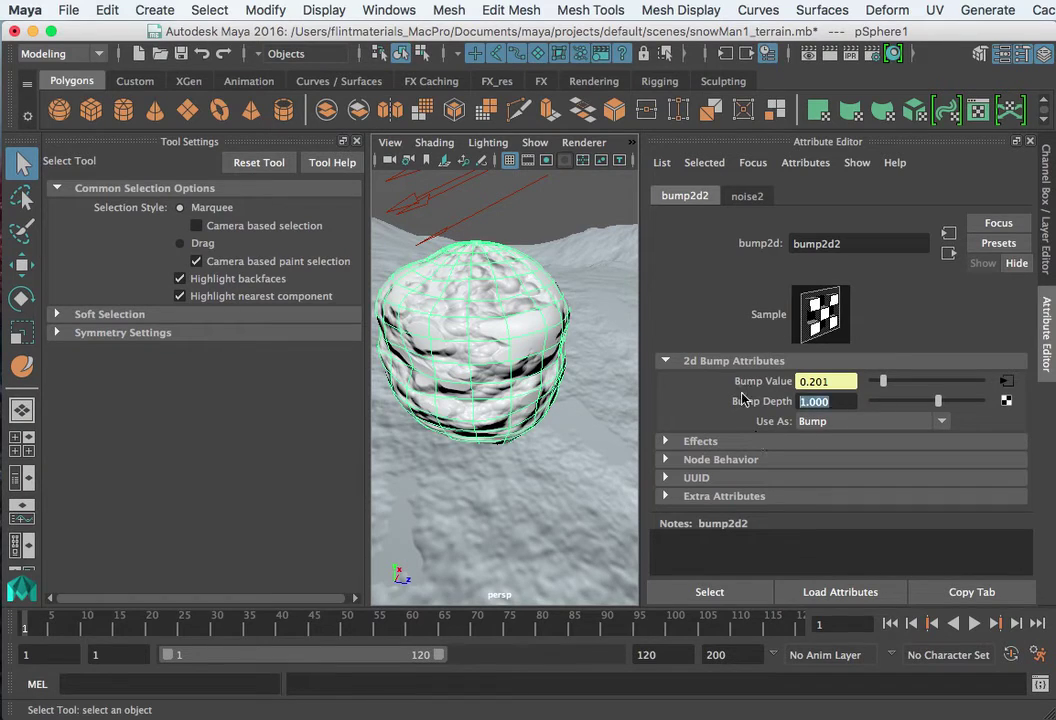
{"action": "type", "text": ".2"}
{"action": "key", "text": "Return"}
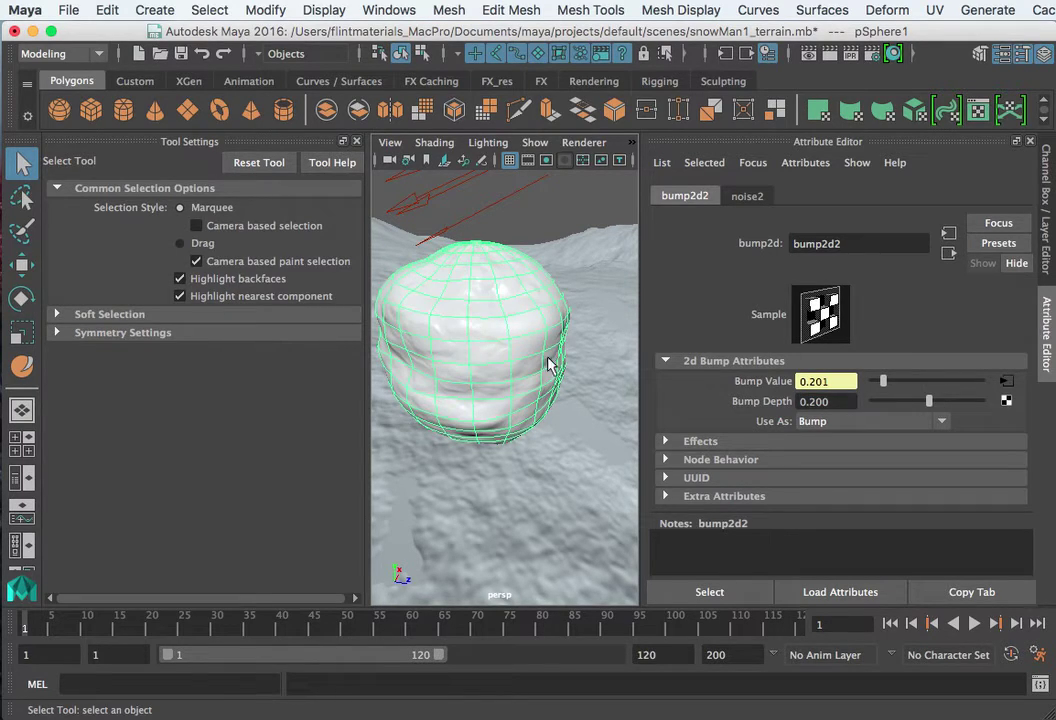
- Try Bump Depth -1, restore it to 1.000, and show noise2's noise attributes
{"action": "left_click_drag", "start_coordinate": [846, 399], "coordinate": [773, 396]}
{"action": "type", "text": "-1"}
{"action": "key", "text": "Return"}
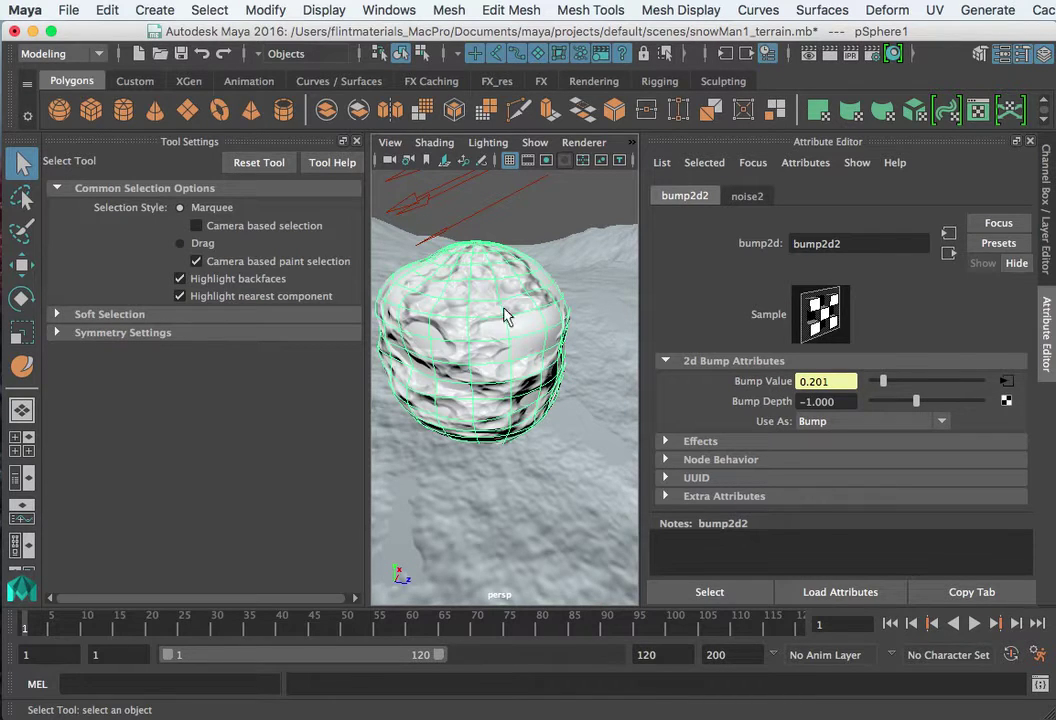
{"action": "left_click", "coordinate": [808, 401]}
{"action": "type", "text": "1"}
{"action": "key", "text": "Return"}
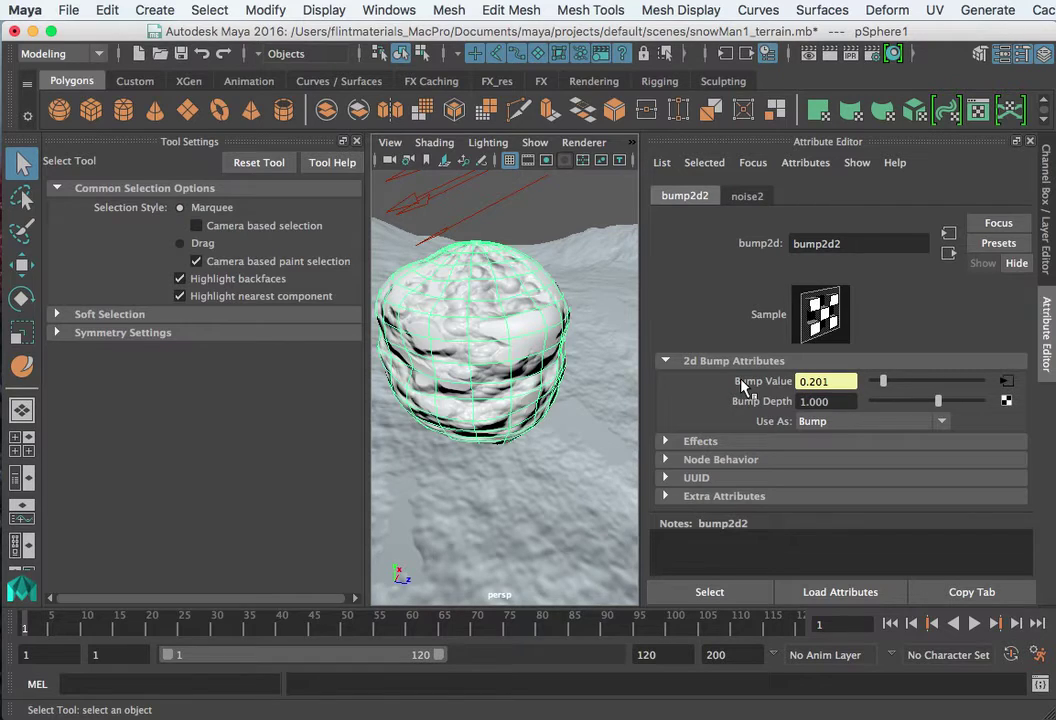
{"action": "left_click", "coordinate": [748, 196]}
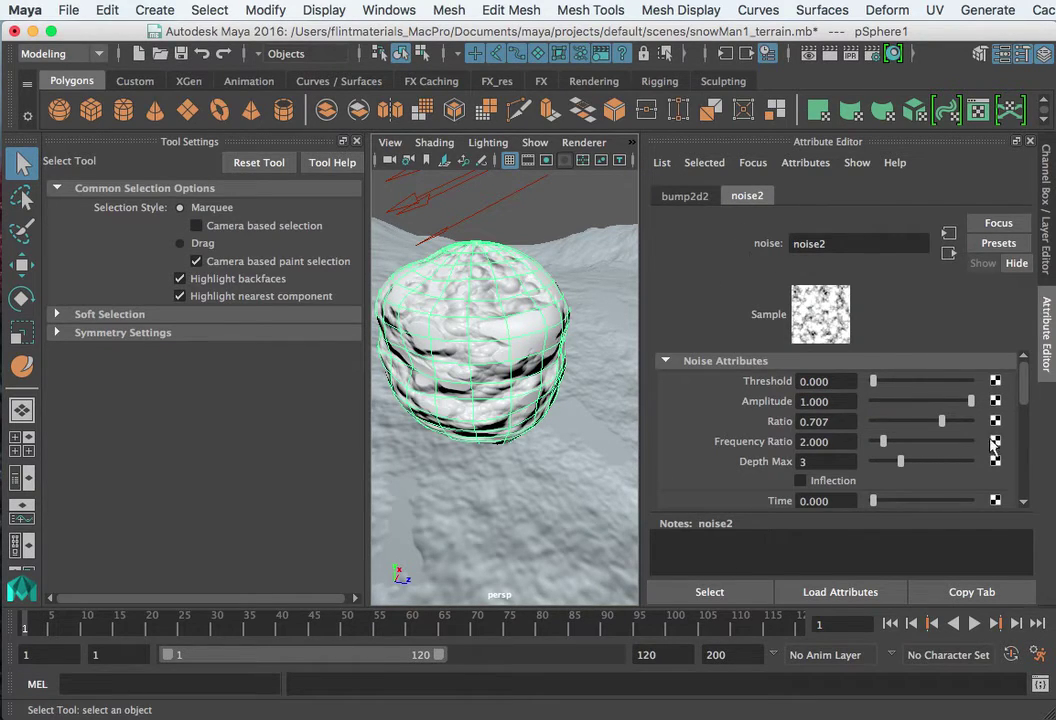
- Set the noise2 Threshold to 0.133 and lower Amplitude to 0.924
{"action": "left_click_drag", "start_coordinate": [1022, 385], "coordinate": [1023, 408]}
{"action": "scroll", "coordinate": [1015, 405], "scroll_direction": "up", "scroll_amount": 2}
{"action": "mouse_move", "coordinate": [873, 381]}
{"action": "left_mouse_down"}
{"action": "mouse_move", "coordinate": [922, 384]}
{"action": "mouse_move", "coordinate": [862, 389]}
{"action": "left_mouse_up"}
{"action": "left_click_drag", "start_coordinate": [873, 381], "coordinate": [886, 381]}
{"action": "left_click_drag", "start_coordinate": [970, 401], "coordinate": [926, 416]}
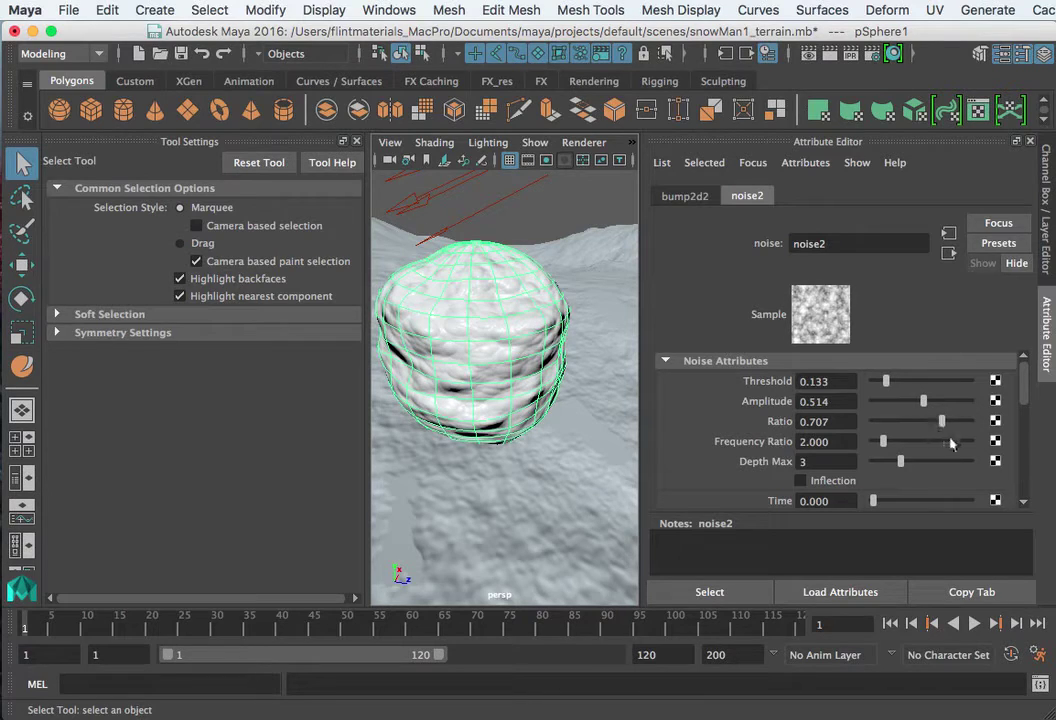
- Sweep noise2's Ratio down to 0, then raise it to 1.000 for denser lumps
{"action": "left_click_drag", "start_coordinate": [943, 428], "coordinate": [857, 425]}
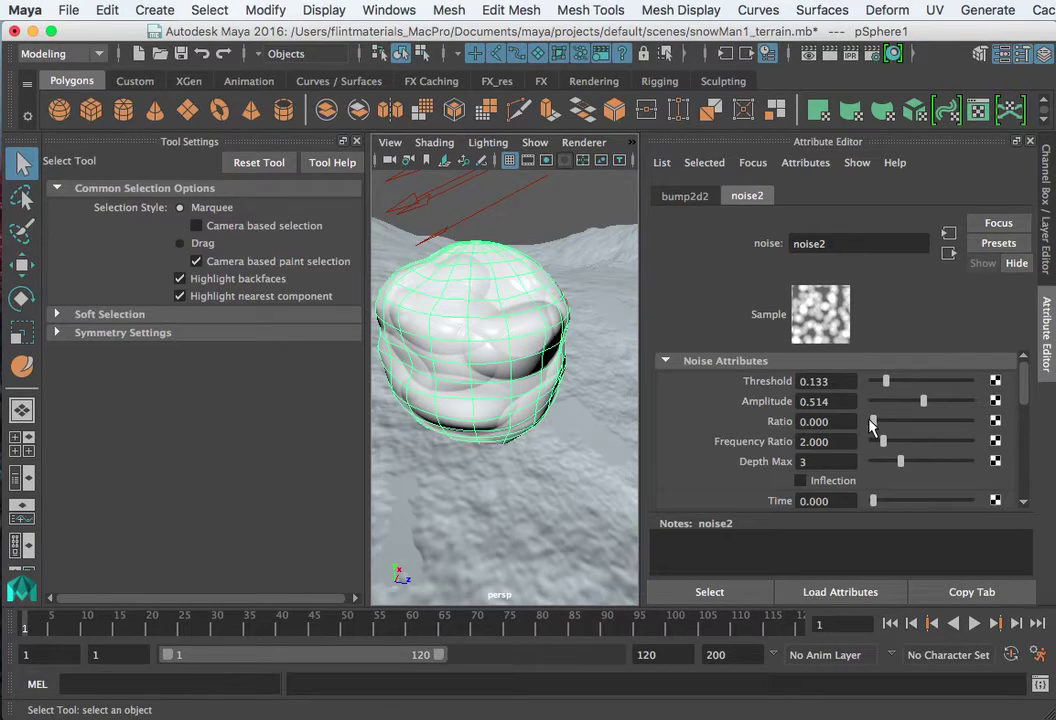
{"action": "left_click_drag", "start_coordinate": [873, 421], "coordinate": [980, 432]}
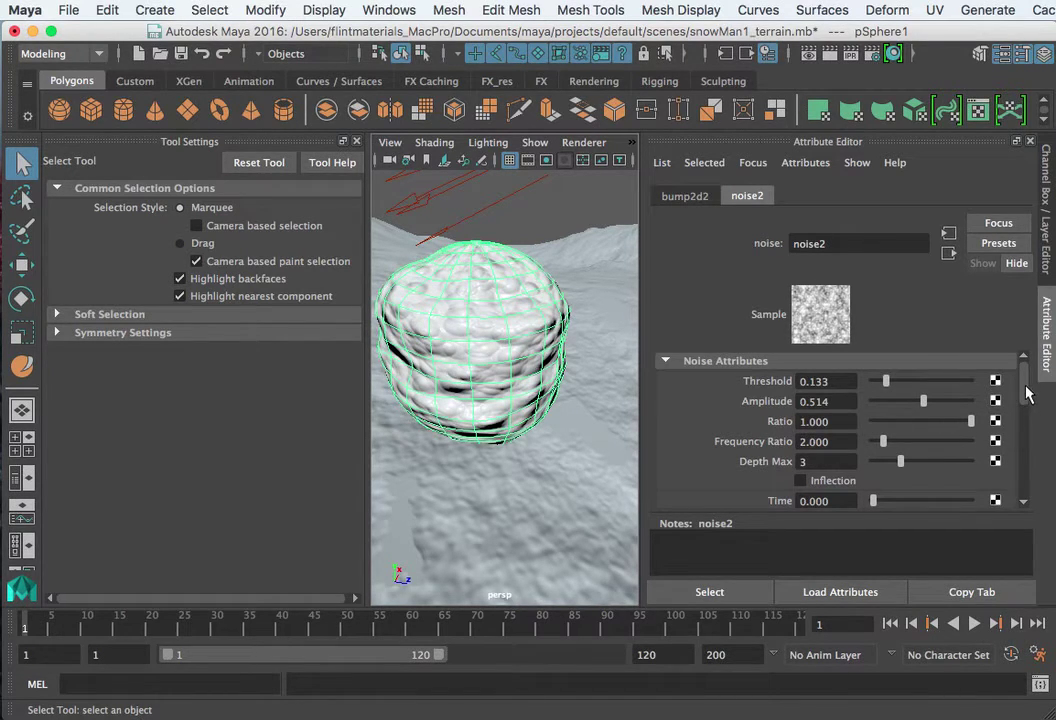
{"action": "left_click_drag", "start_coordinate": [1027, 393], "coordinate": [1024, 426]}
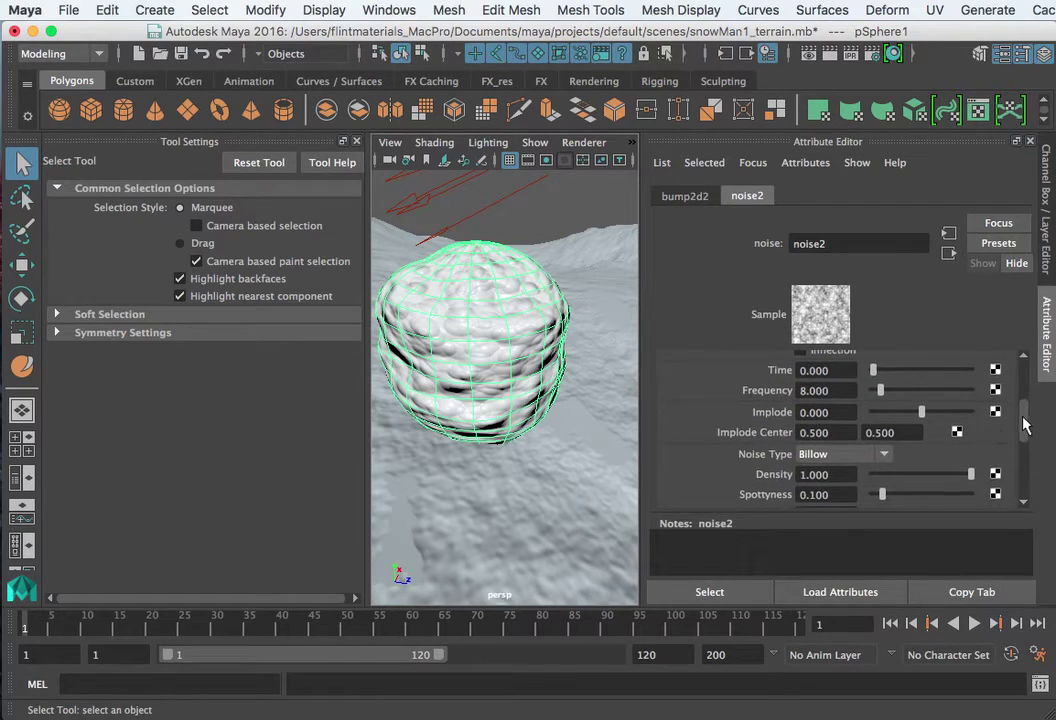
- Compare the Perlin Noise, Wave and Wispy noise types, then settle on Perlin Noise
{"action": "left_click", "coordinate": [809, 455]}
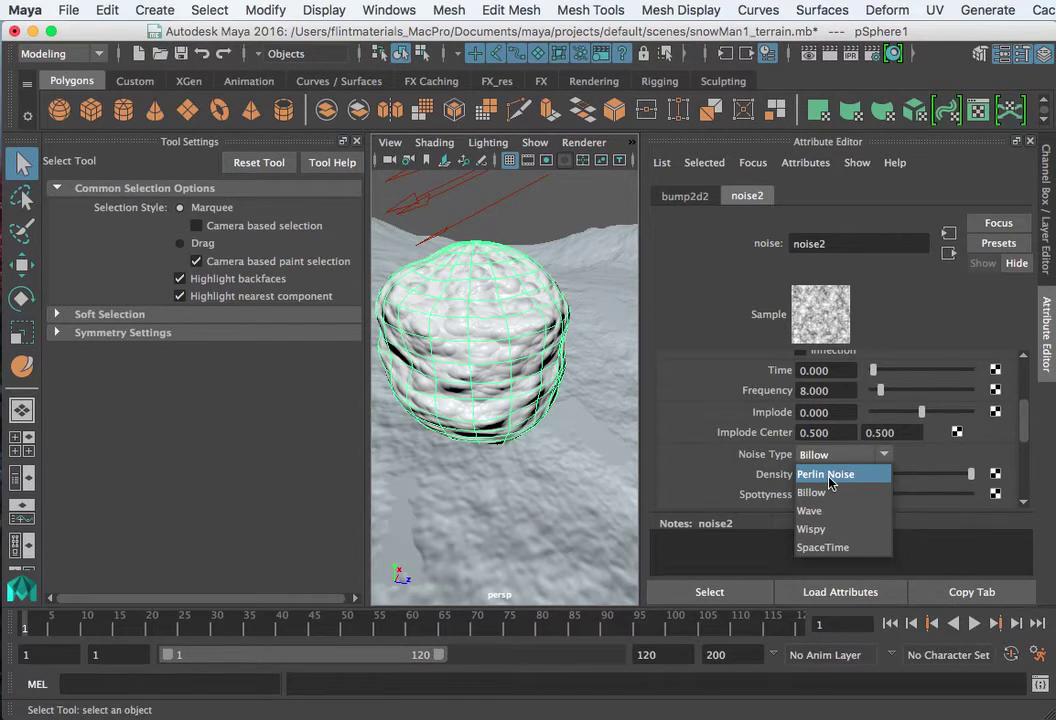
{"action": "left_click", "coordinate": [826, 475]}
{"action": "left_click", "coordinate": [838, 456]}
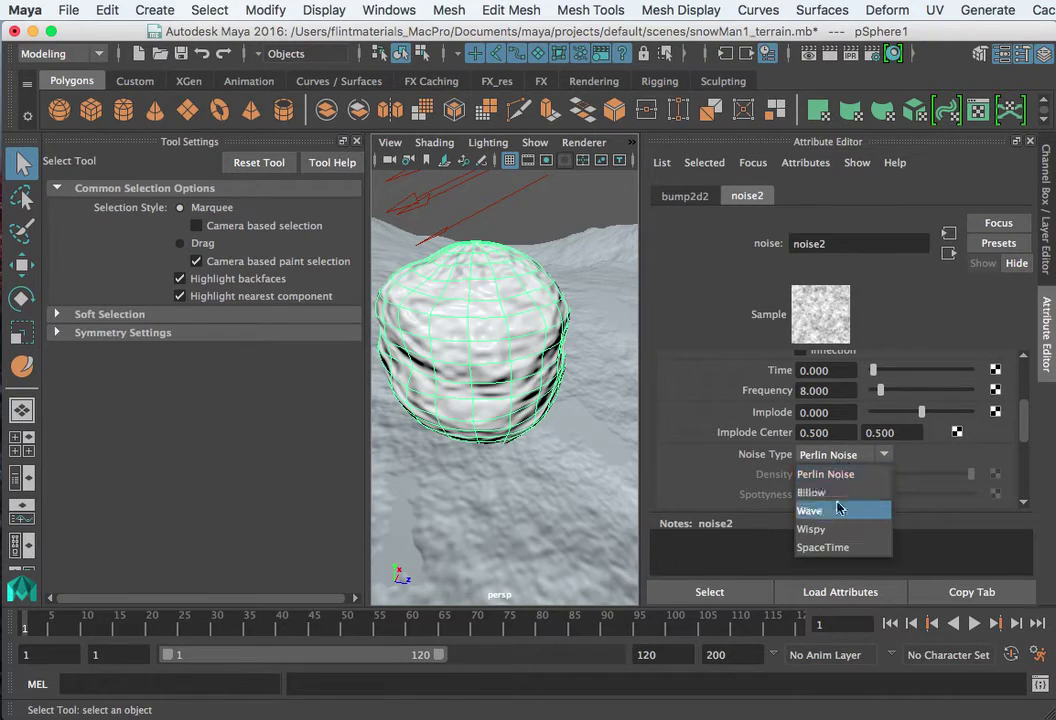
{"action": "left_click", "coordinate": [838, 510]}
{"action": "left_click", "coordinate": [840, 456]}
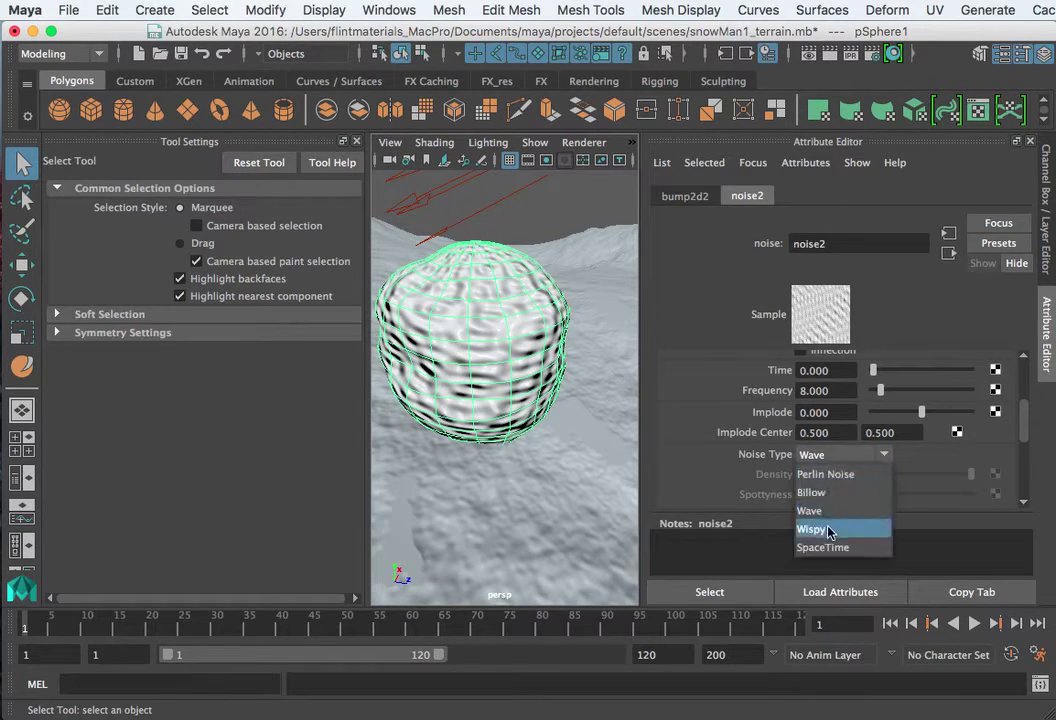
{"action": "left_click", "coordinate": [838, 528]}
{"action": "left_click", "coordinate": [844, 456]}
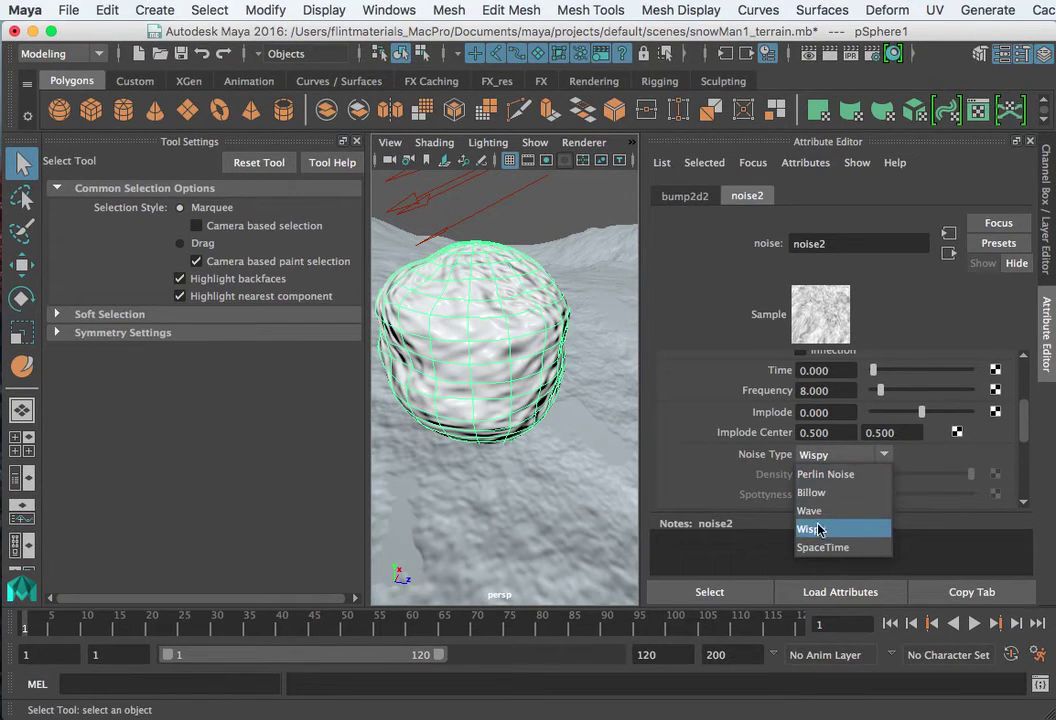
{"action": "left_click", "coordinate": [822, 476]}
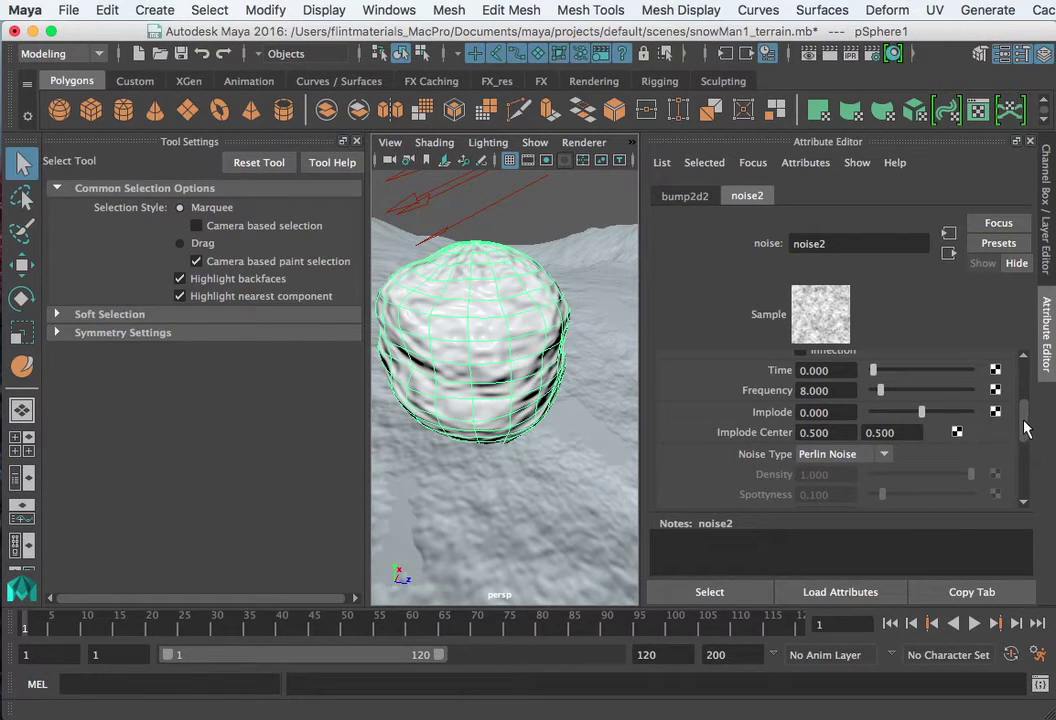
{"action": "left_click_drag", "start_coordinate": [1024, 430], "coordinate": [1022, 385]}
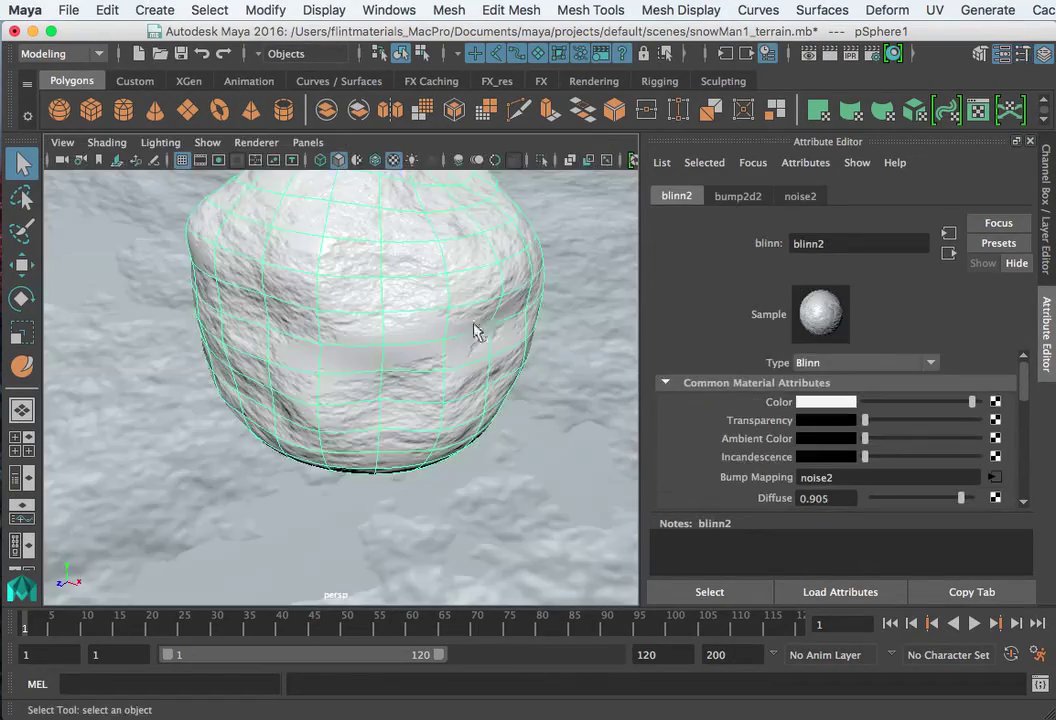
{"action": "left_click_drag", "start_coordinate": [476, 330], "coordinate": [502, 344], "text": "alt"}
- Give blinn2 Eccentricity 0.524, Specular Roll Off 0.210 and Reflectivity 0.114
{"action": "right_click_drag", "start_coordinate": [502, 344], "coordinate": [471, 358], "text": "alt"}
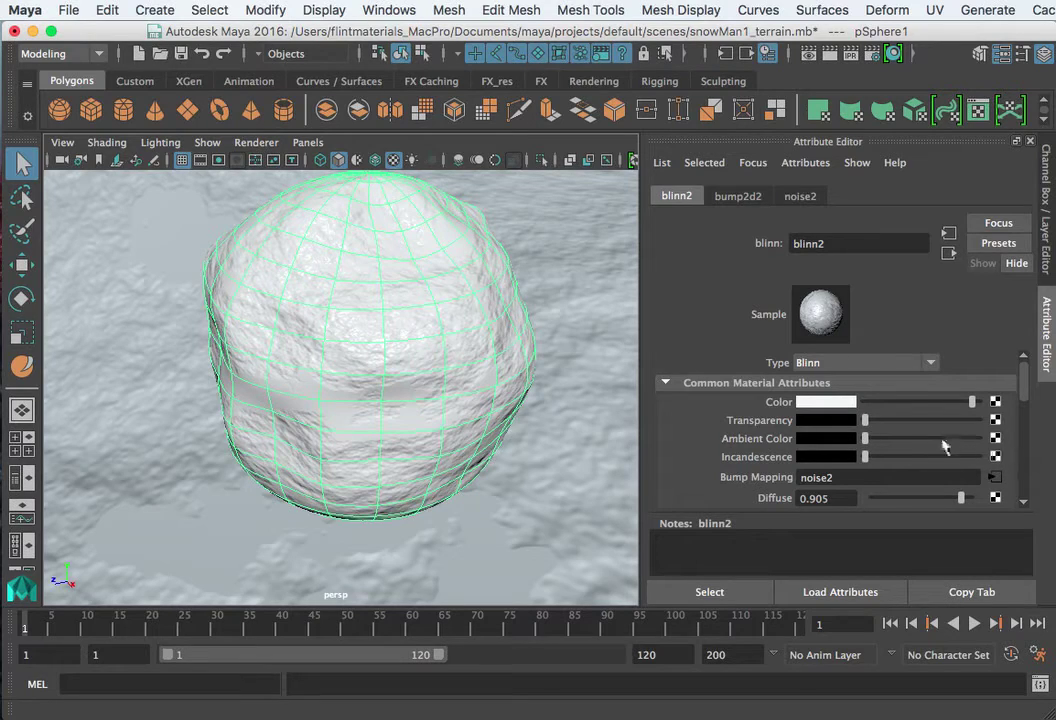
{"action": "left_click_drag", "start_coordinate": [1025, 393], "coordinate": [1029, 423]}
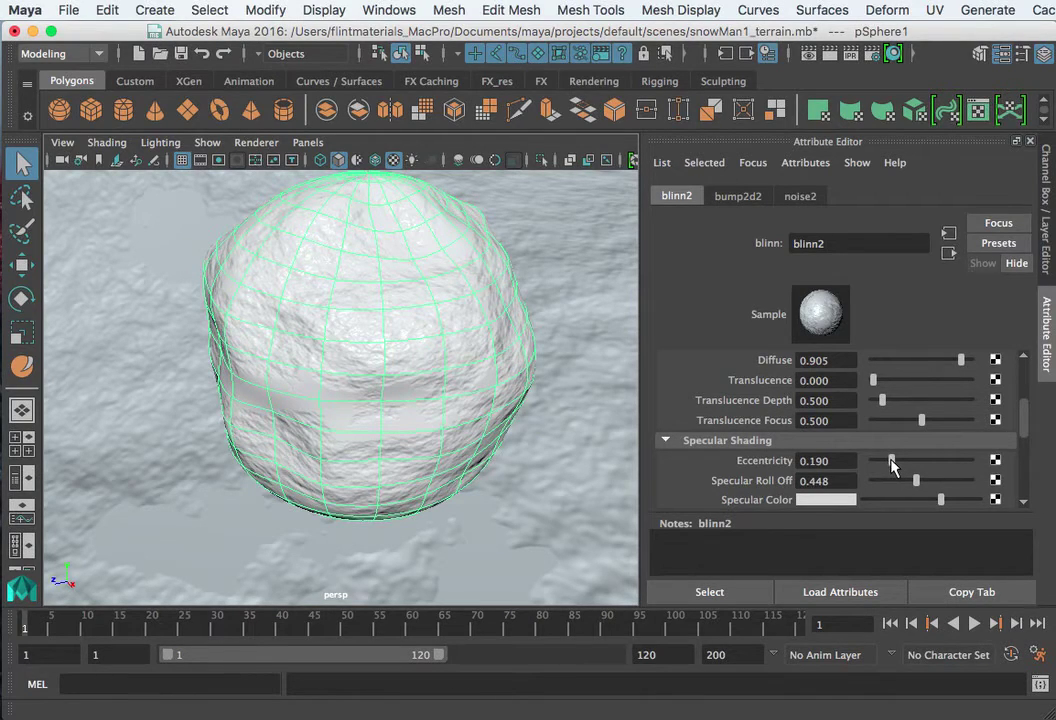
{"action": "left_click_drag", "start_coordinate": [891, 464], "coordinate": [924, 466]}
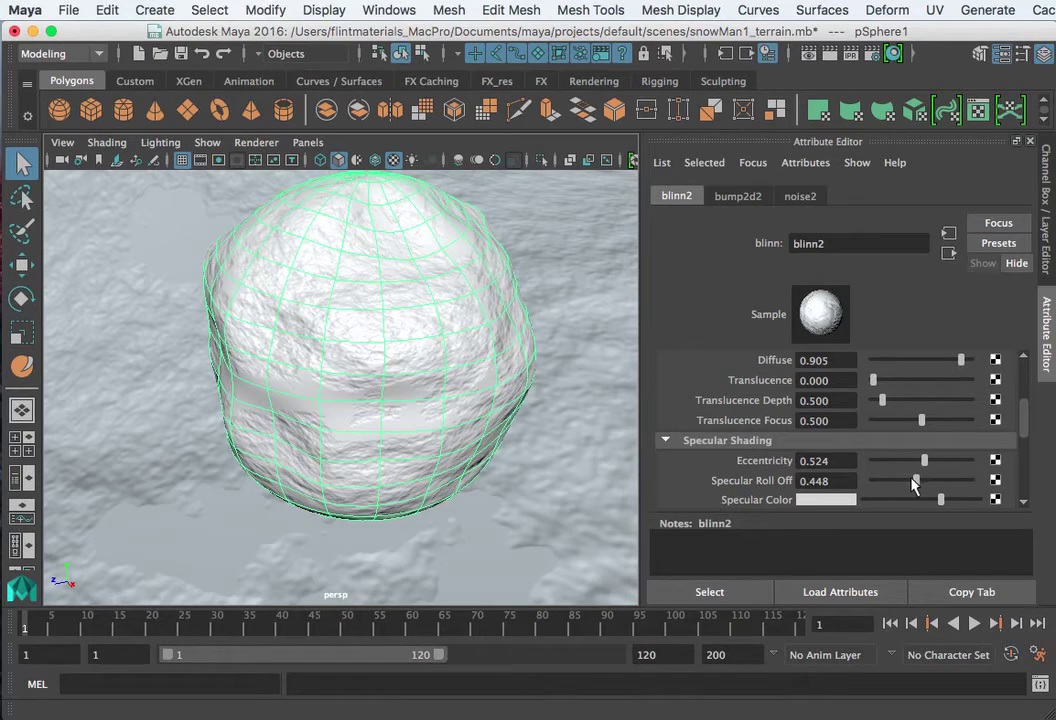
{"action": "left_click_drag", "start_coordinate": [903, 487], "coordinate": [899, 487]}
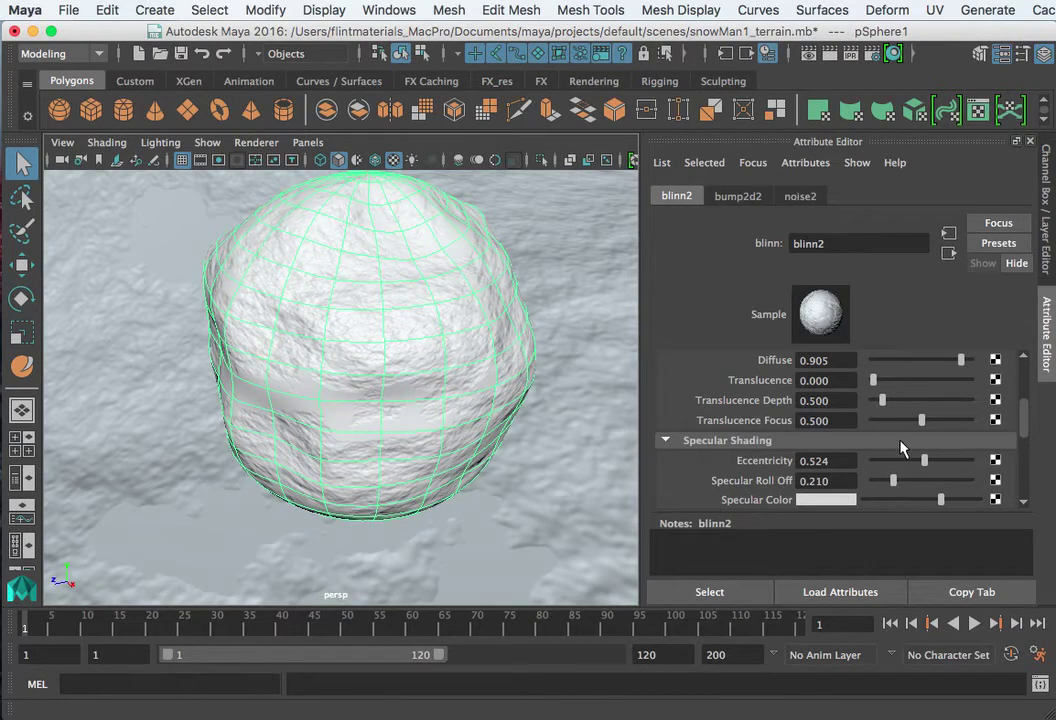
{"action": "scroll", "coordinate": [912, 453], "scroll_direction": "down", "scroll_amount": 3}
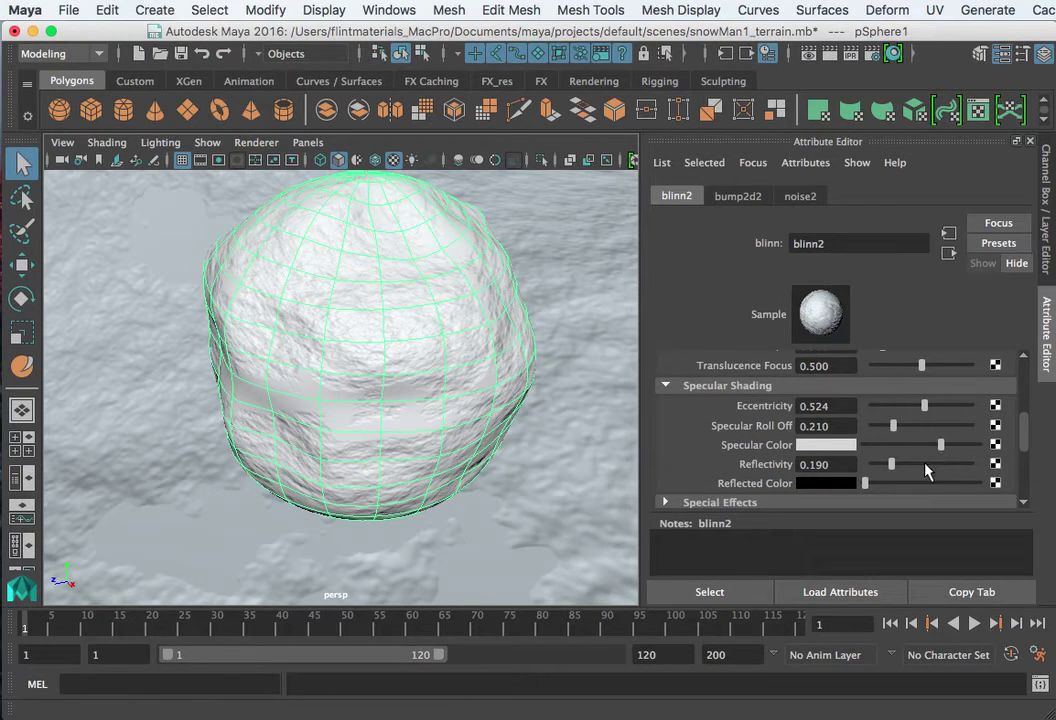
{"action": "left_click_drag", "start_coordinate": [891, 464], "coordinate": [884, 466]}
{"action": "scroll", "coordinate": [880, 415], "scroll_direction": "up", "scroll_amount": 5}
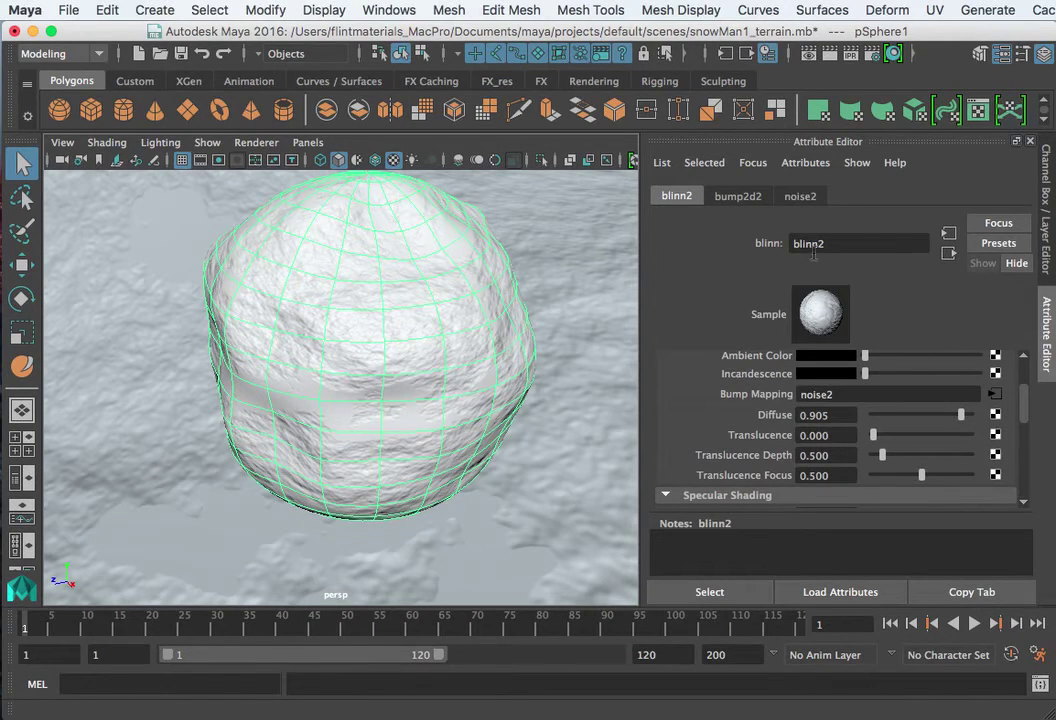
- Reduce bump2d2's Bump Depth, entering 0.2 in its field for subtler bumps
{"action": "left_click", "coordinate": [738, 196]}
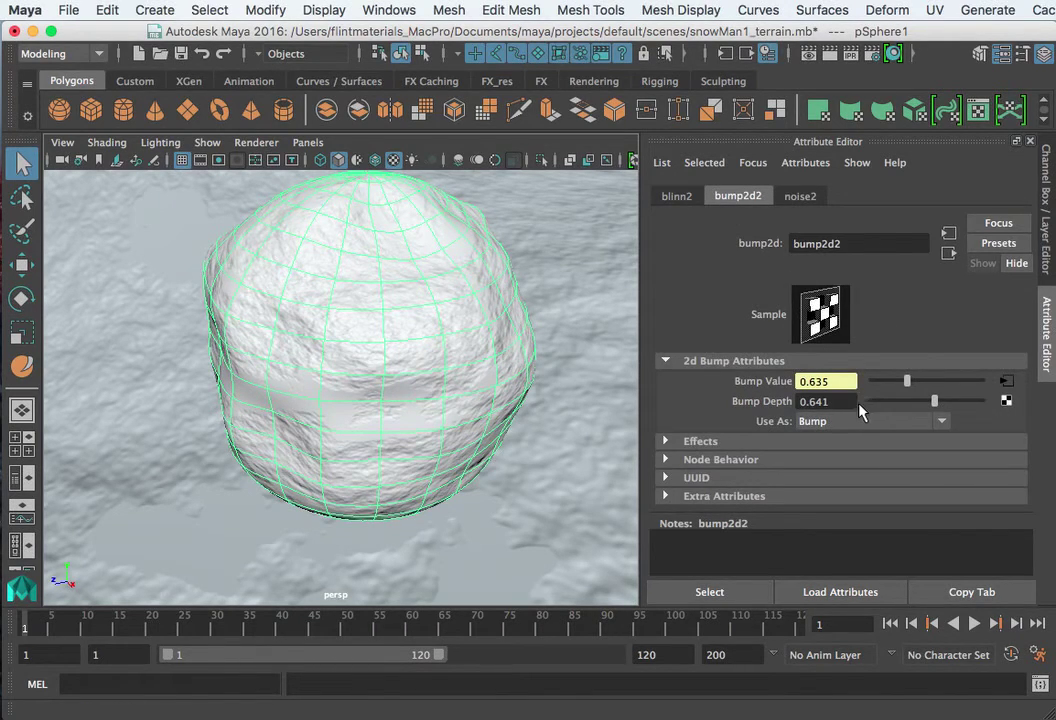
{"action": "mouse_move", "coordinate": [936, 401]}
{"action": "left_mouse_down"}
{"action": "mouse_move", "coordinate": [922, 401]}
{"action": "mouse_move", "coordinate": [932, 403]}
{"action": "left_mouse_up"}
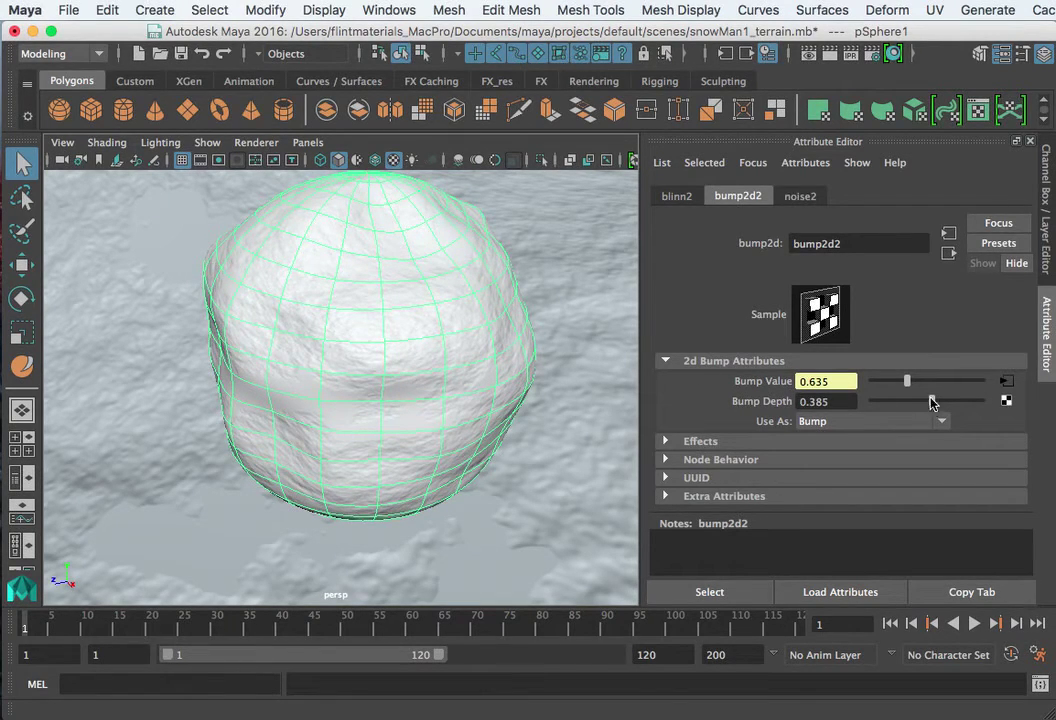
{"action": "left_click_drag", "start_coordinate": [850, 401], "coordinate": [684, 381]}
{"action": "key", "text": "BackSpace"}
{"action": "type", "text": "0.2"}
{"action": "key", "text": "Return"}
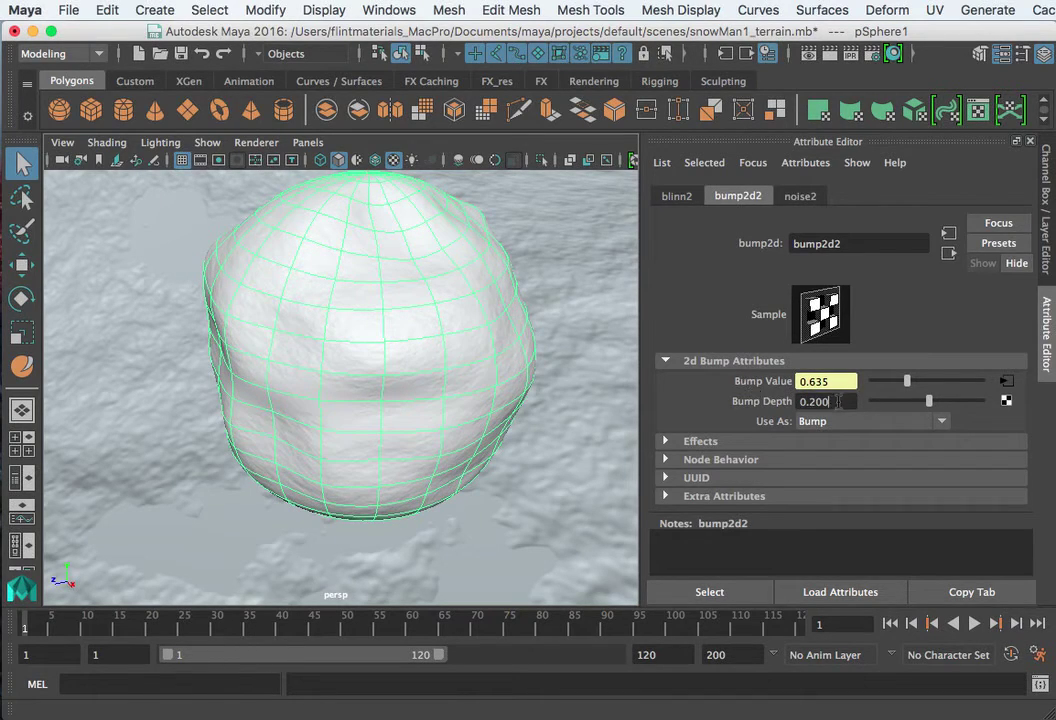
{"action": "left_click_drag", "start_coordinate": [838, 401], "coordinate": [815, 401]}
- Tune noise2 to Threshold 0.390, Amplitude 0.676, Ratio 0.514 and Depth Max 5
{"action": "left_click", "coordinate": [800, 196]}
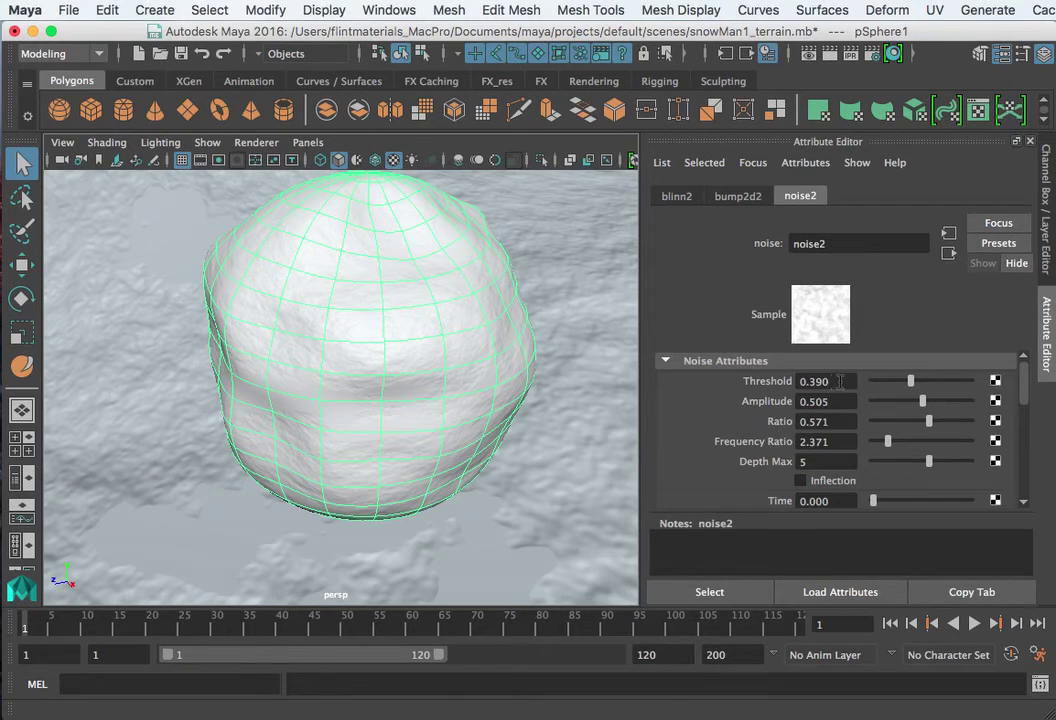
{"action": "mouse_move", "coordinate": [912, 382]}
{"action": "left_mouse_down"}
{"action": "mouse_move", "coordinate": [922, 389]}
{"action": "mouse_move", "coordinate": [896, 392]}
{"action": "mouse_move", "coordinate": [916, 395]}
{"action": "mouse_move", "coordinate": [911, 388]}
{"action": "left_mouse_up"}
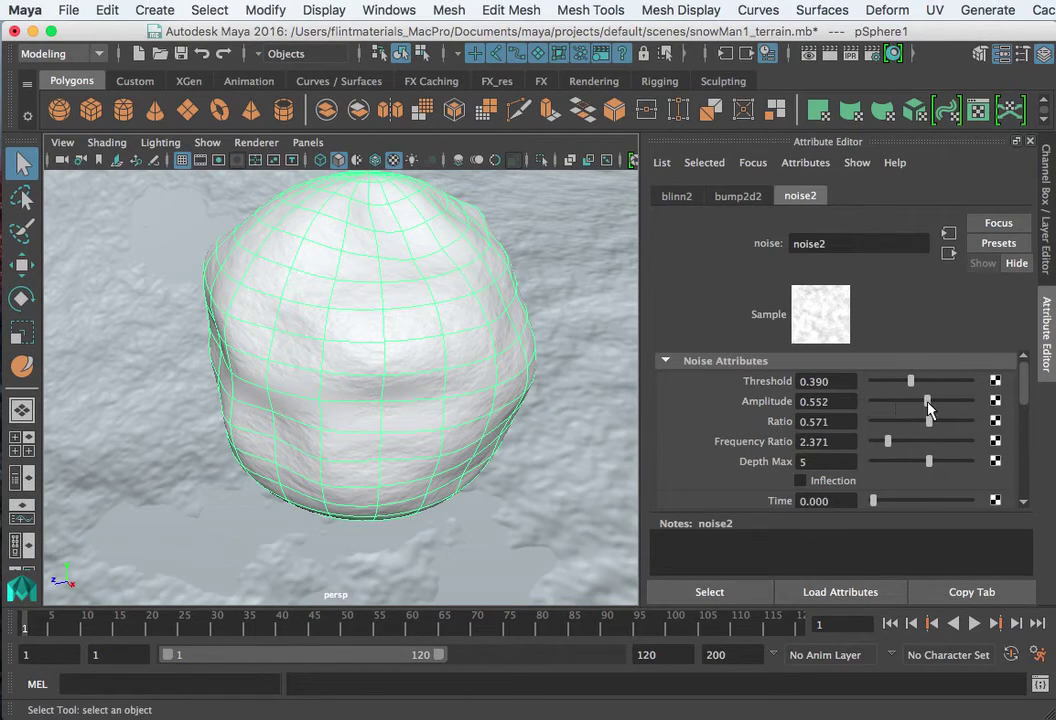
{"action": "left_click_drag", "start_coordinate": [928, 401], "coordinate": [965, 405]}
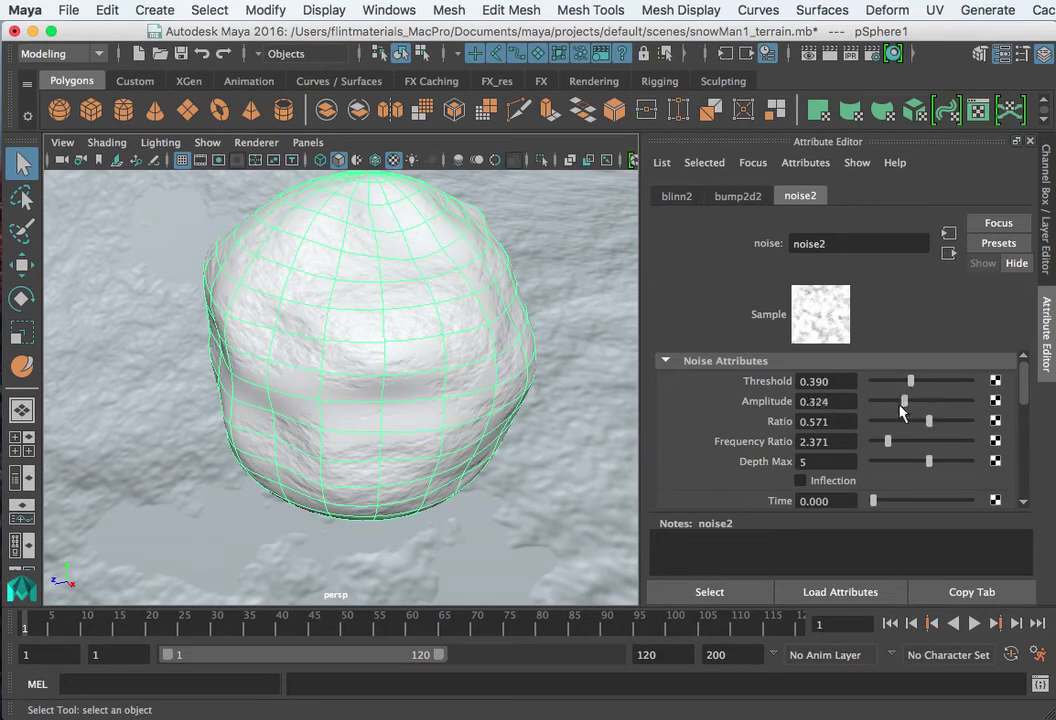
{"action": "mouse_move", "coordinate": [902, 410]}
{"action": "left_mouse_down"}
{"action": "mouse_move", "coordinate": [872, 404]}
{"action": "mouse_move", "coordinate": [939, 410]}
{"action": "left_mouse_up"}
{"action": "mouse_move", "coordinate": [913, 419]}
{"action": "left_mouse_down"}
{"action": "mouse_move", "coordinate": [903, 420]}
{"action": "mouse_move", "coordinate": [952, 420]}
{"action": "mouse_move", "coordinate": [929, 425]}
{"action": "left_mouse_up"}
{"action": "left_click_drag", "start_coordinate": [929, 463], "coordinate": [877, 462]}
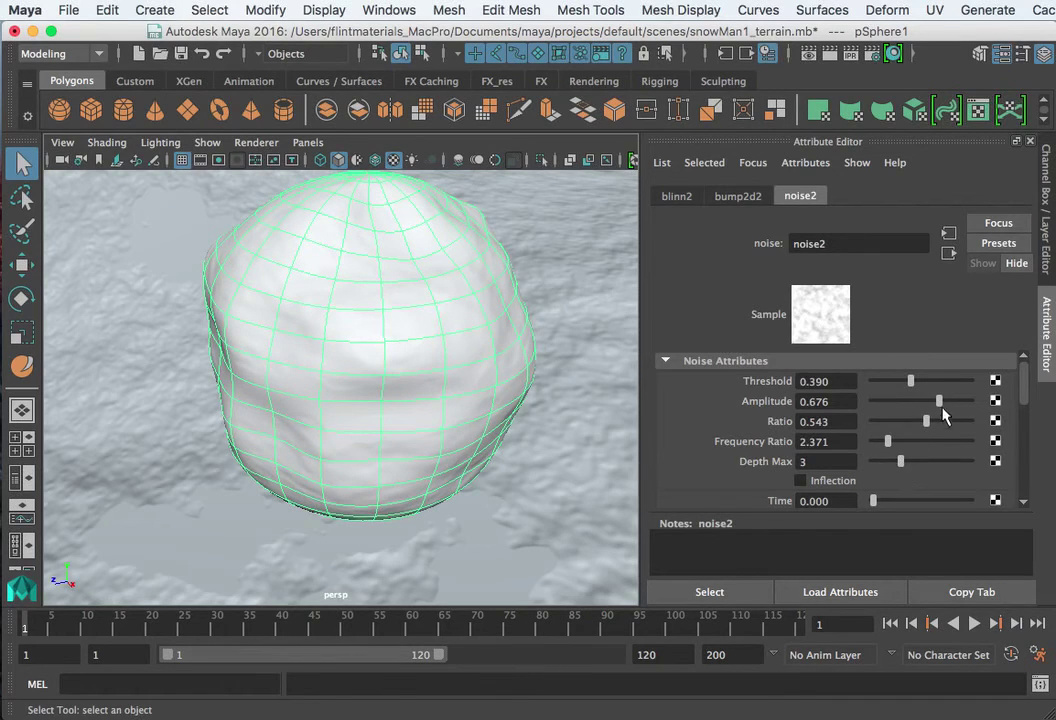
{"action": "mouse_move", "coordinate": [926, 416]}
{"action": "left_mouse_down"}
{"action": "mouse_move", "coordinate": [947, 426]}
{"action": "mouse_move", "coordinate": [898, 462]}
{"action": "mouse_move", "coordinate": [913, 461]}
{"action": "mouse_move", "coordinate": [910, 441]}
{"action": "mouse_move", "coordinate": [892, 441]}
{"action": "mouse_move", "coordinate": [929, 462]}
{"action": "mouse_move", "coordinate": [892, 441]}
{"action": "mouse_move", "coordinate": [941, 424]}
{"action": "mouse_move", "coordinate": [928, 426]}
{"action": "mouse_move", "coordinate": [949, 403]}
{"action": "mouse_move", "coordinate": [938, 405]}
{"action": "left_mouse_up"}
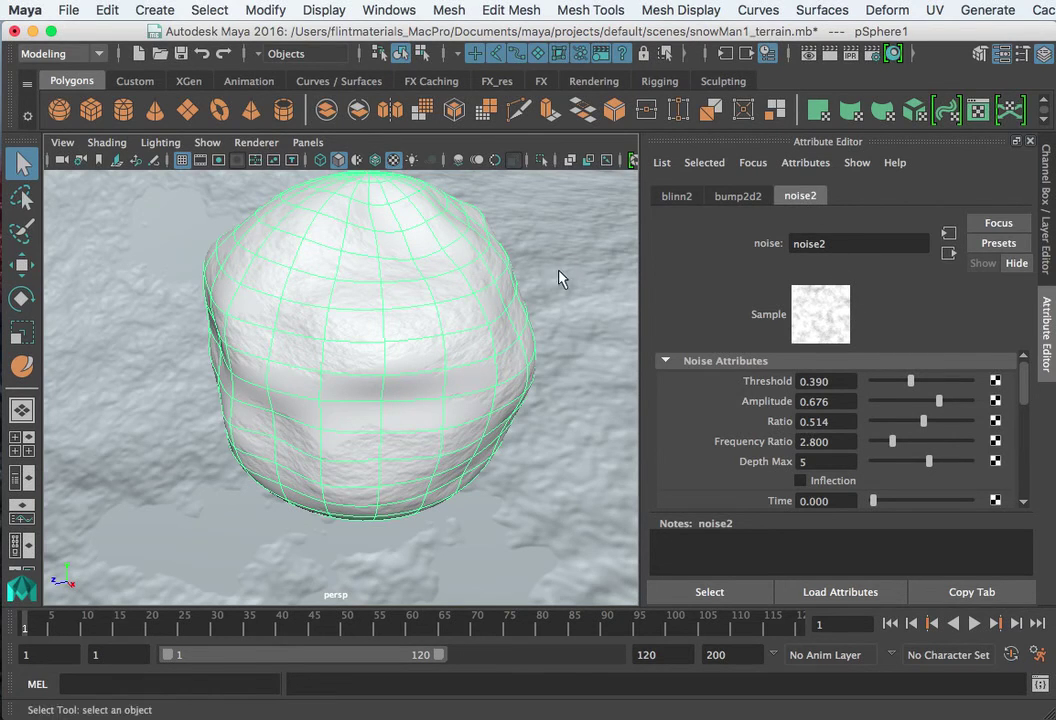
- Select the snowball and cycle the viewport through wireframe, shaded and textured display
{"action": "right_click_drag", "start_coordinate": [521, 346], "coordinate": [394, 365], "text": "alt"}
{"action": "left_click_drag", "start_coordinate": [394, 365], "coordinate": [370, 377], "text": "alt"}
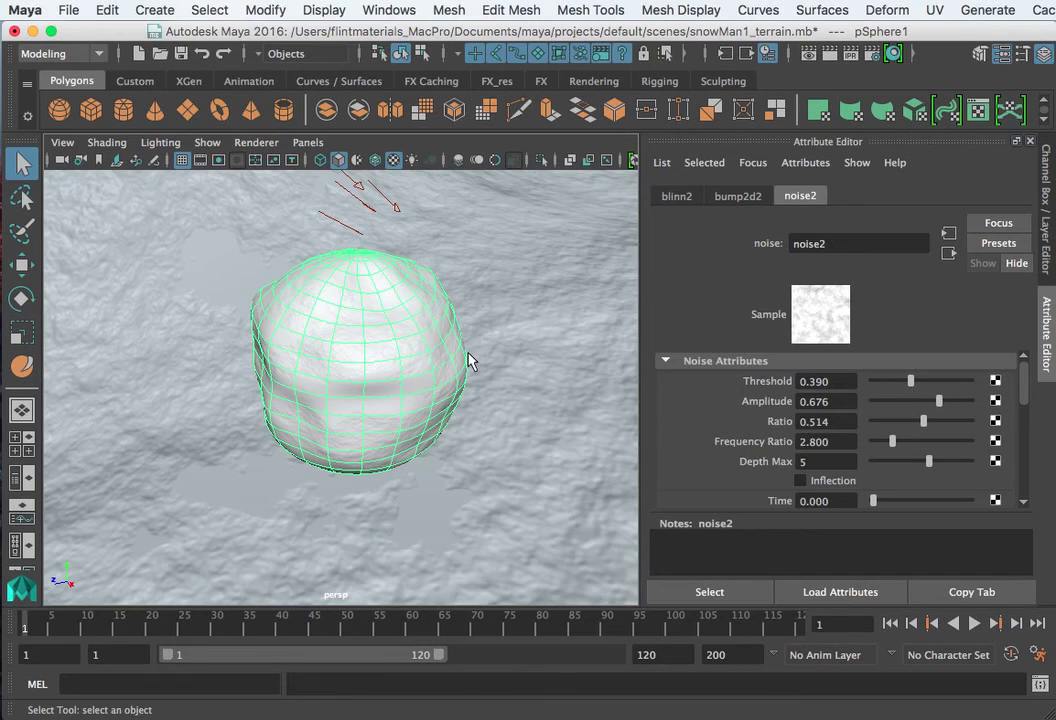
{"action": "left_click", "coordinate": [428, 344]}
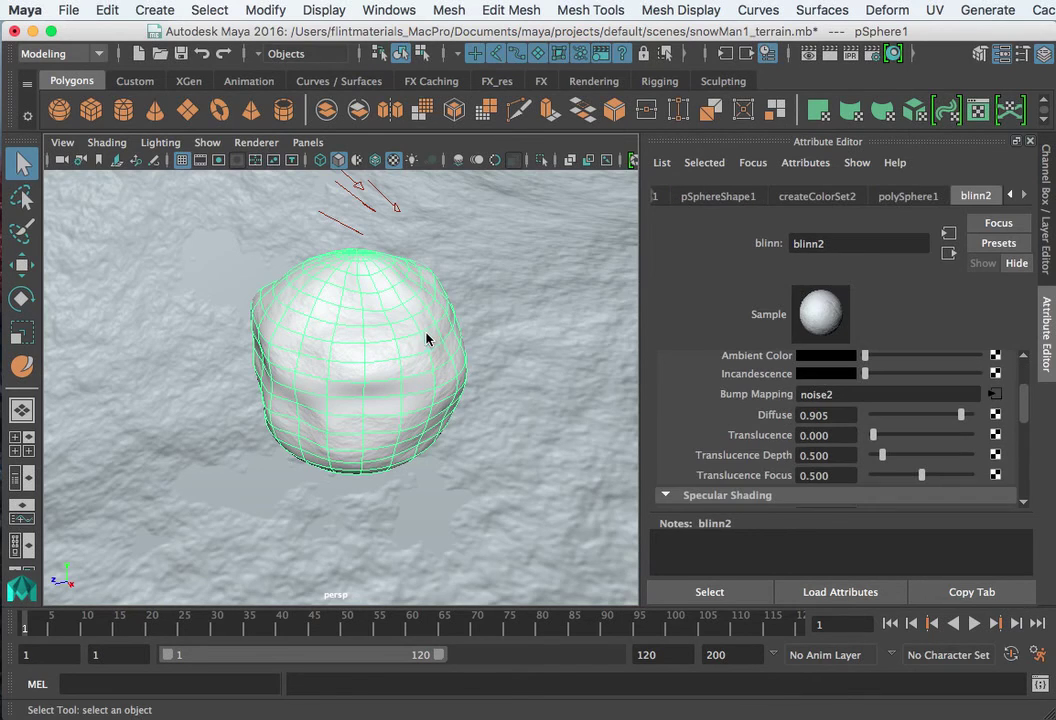
{"action": "key", "text": "4"}
{"action": "key", "text": "5"}
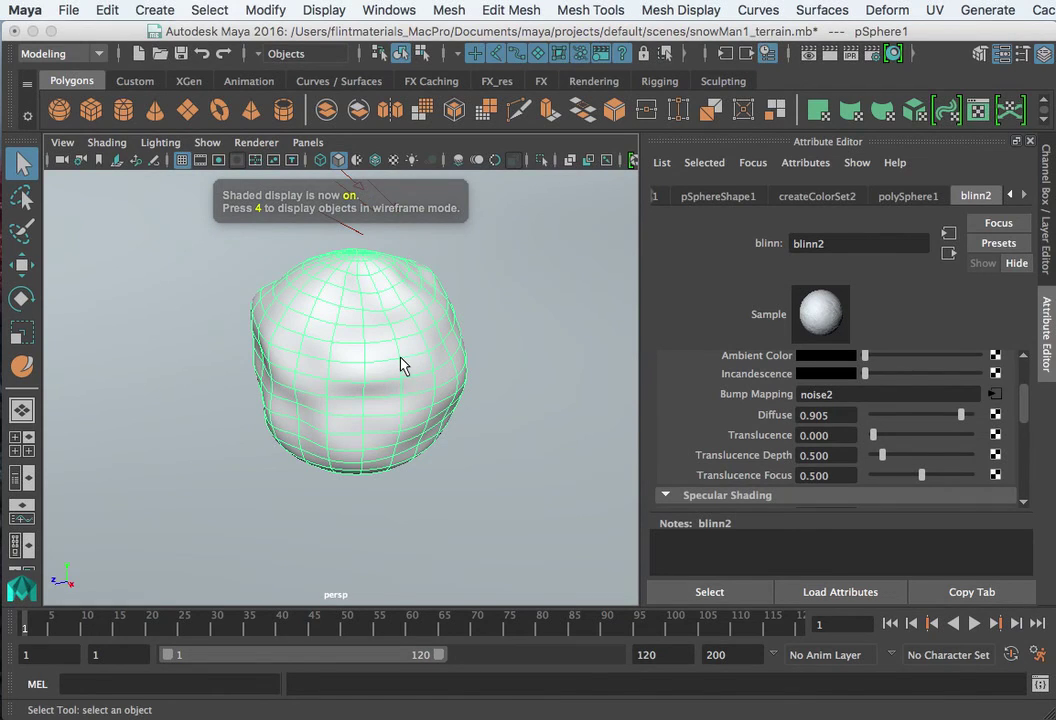
{"action": "key", "text": "6"}
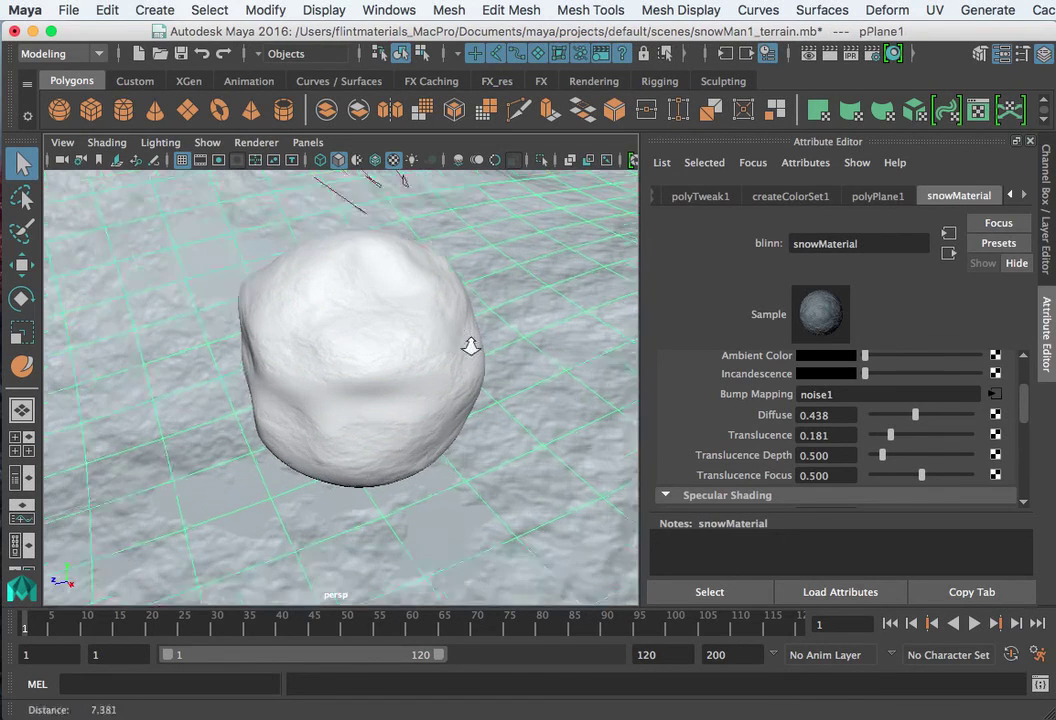
{"action": "right_click_drag", "start_coordinate": [471, 346], "coordinate": [507, 349], "text": "alt"}
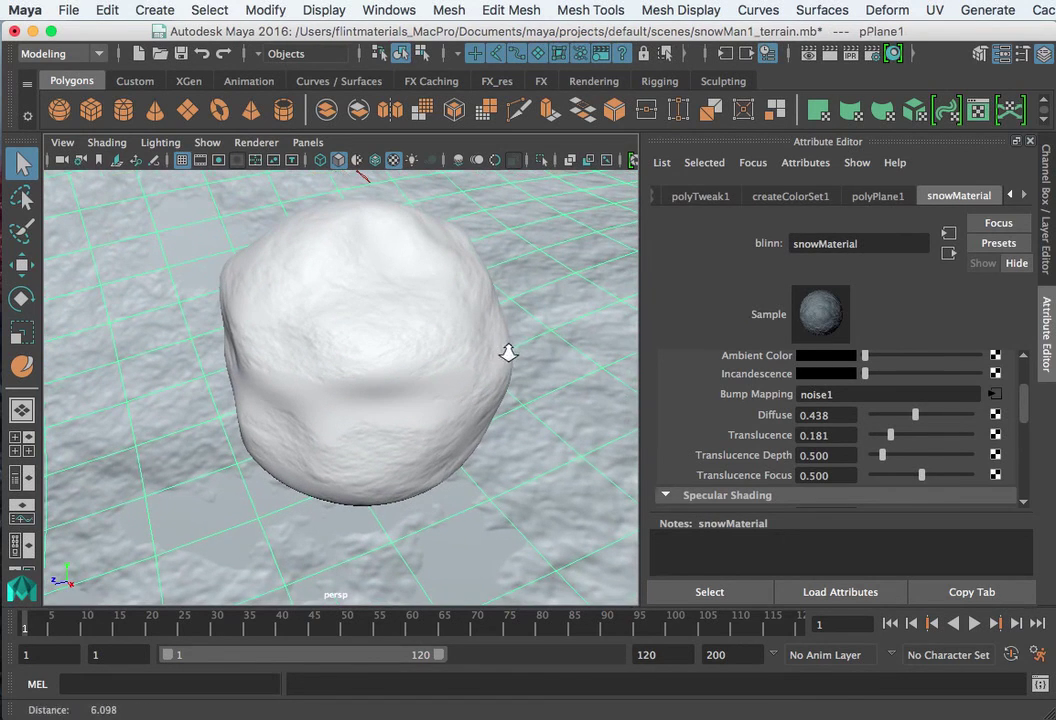